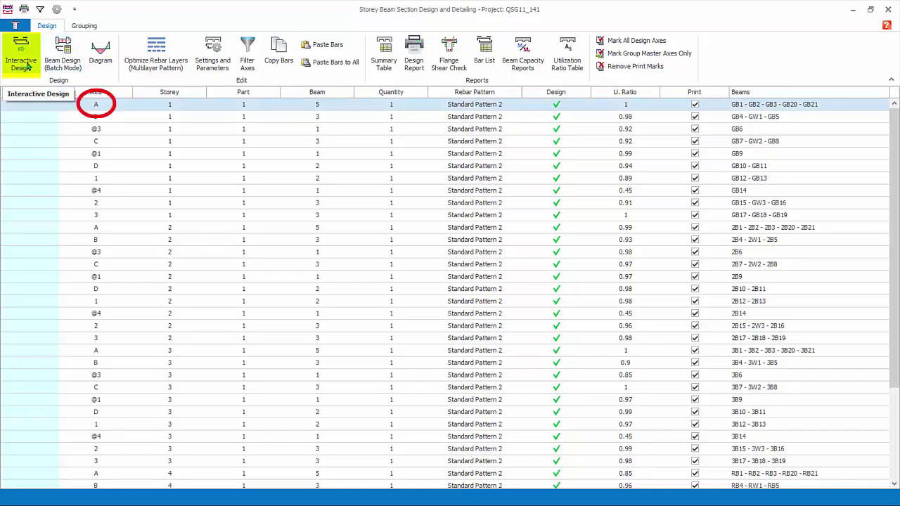
Show axis A's interactive reinforcement data full-screen with the Beams geometry and supports view.
left_click(26, 65)
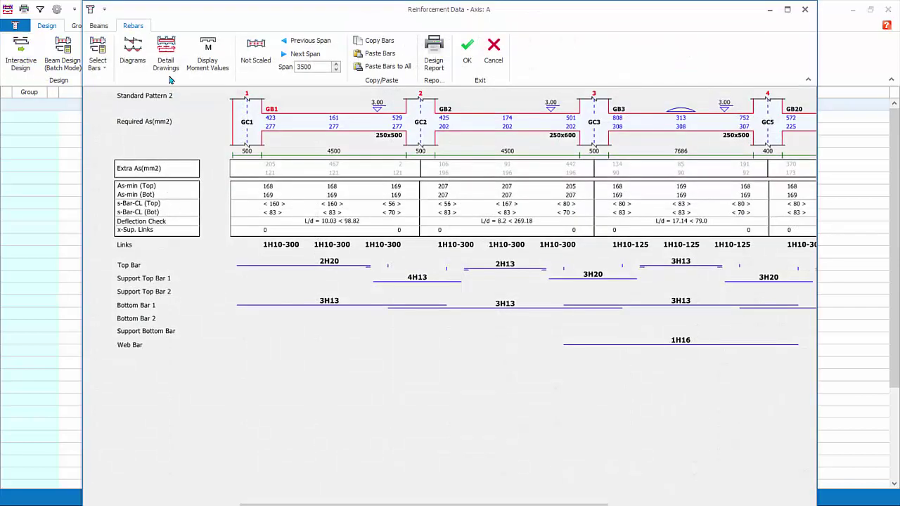
left_click(788, 10)
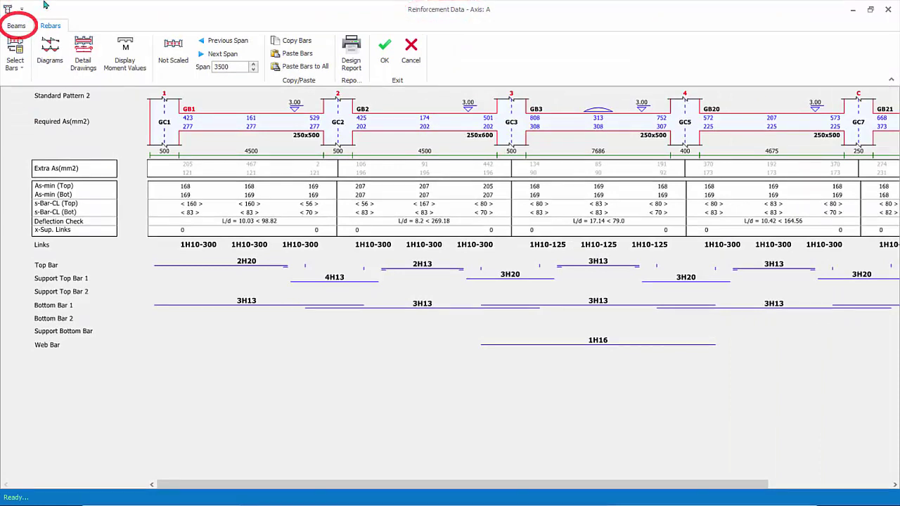
left_click(17, 27)
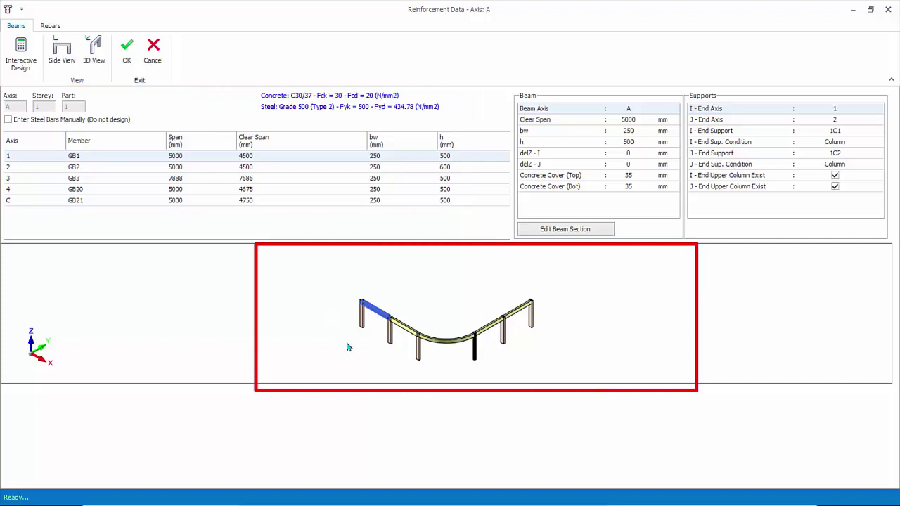
scroll(347, 348, "up", 2)
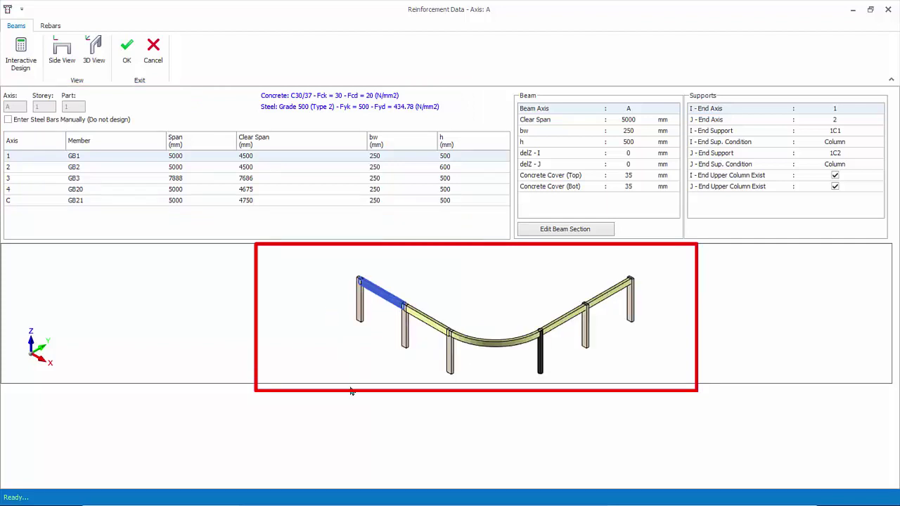
left_click(186, 167)
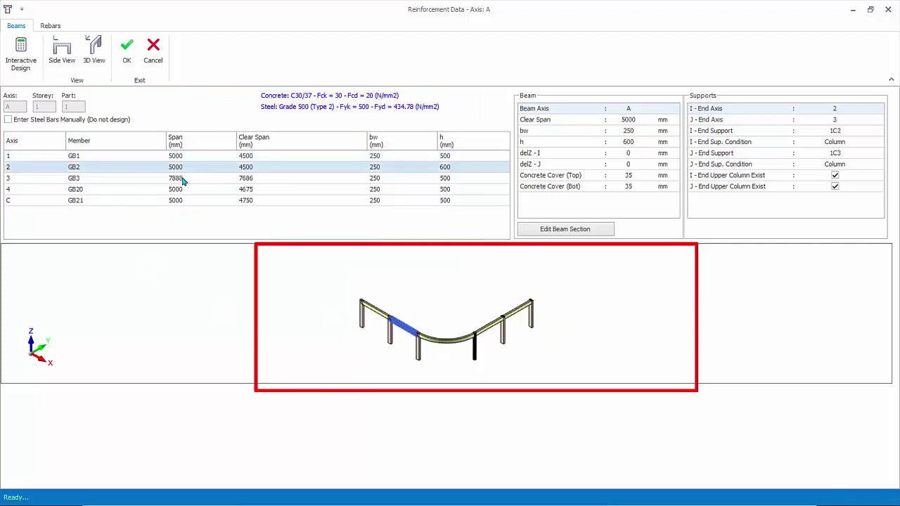
left_click(182, 178)
left_click(181, 158)
left_click(183, 169)
left_click(183, 156)
left_click(62, 51)
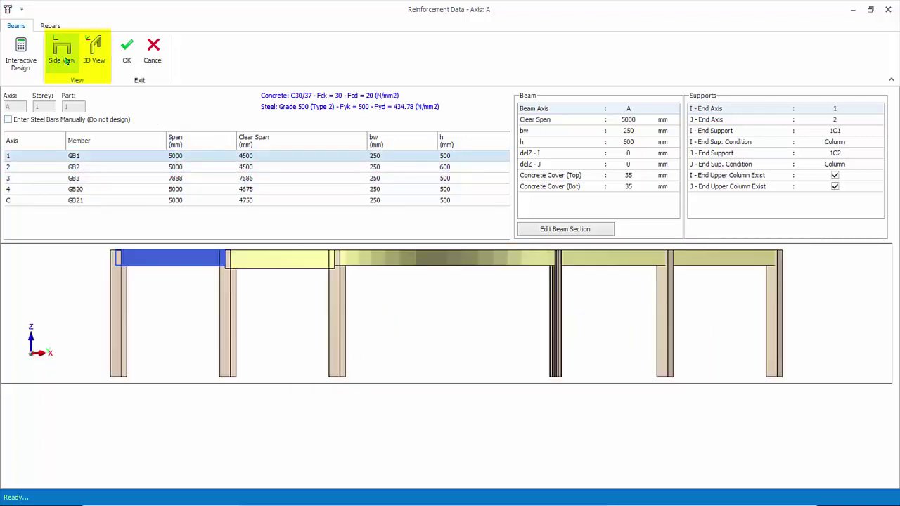
left_click(97, 64)
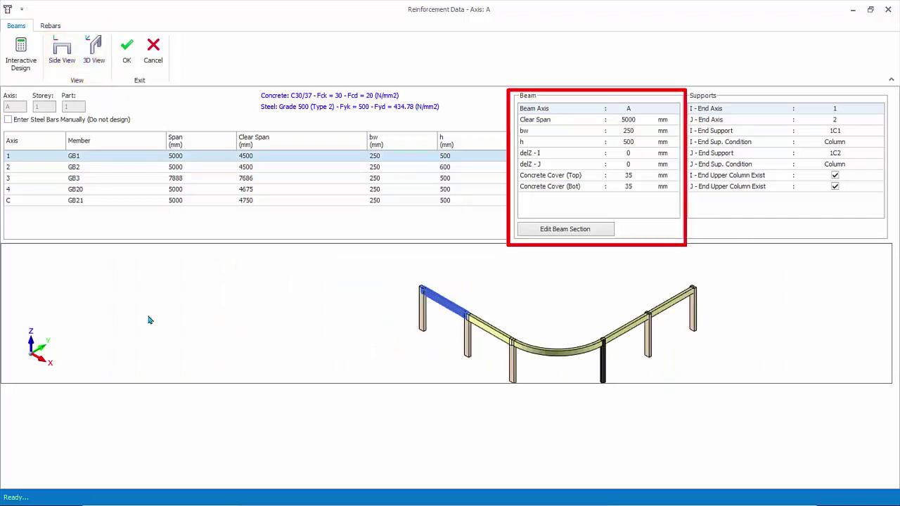
left_click(556, 235)
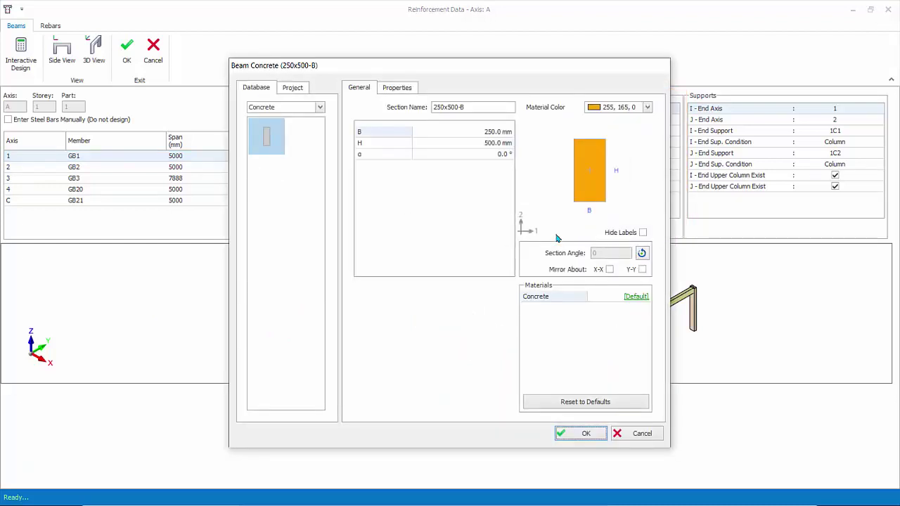
left_click(483, 134)
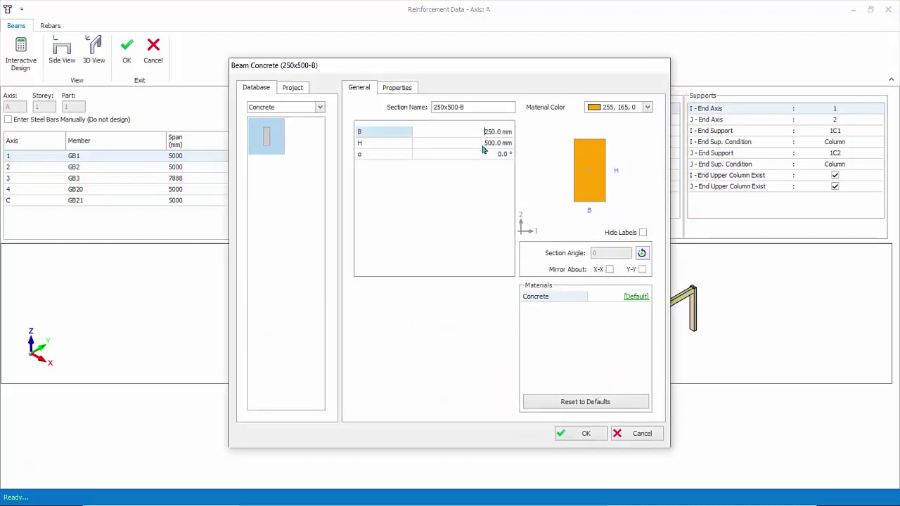
left_click(483, 142)
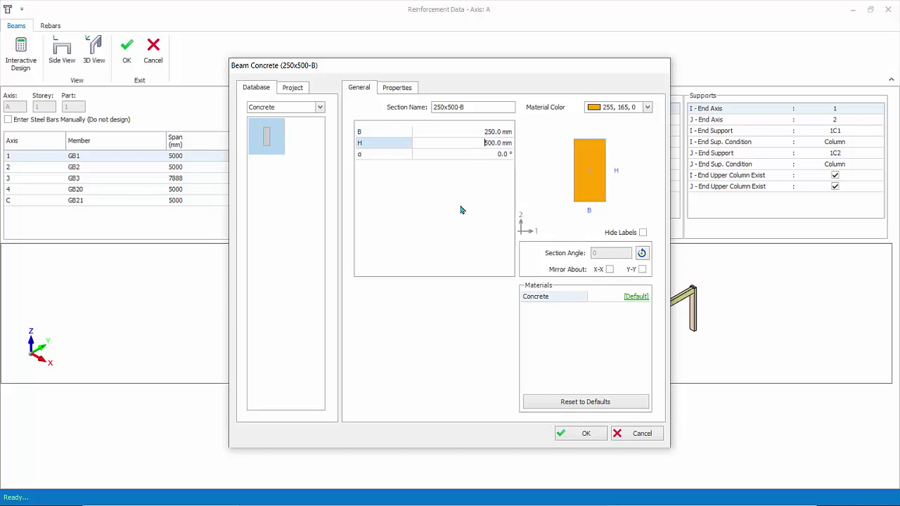
left_click(642, 433)
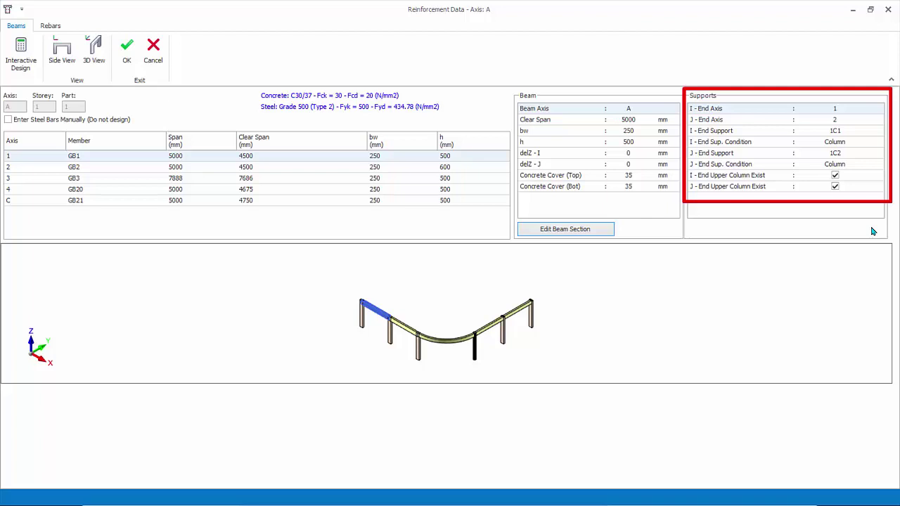
Review the support rows, then show GB1's design parameters: moments 77.8/96.9 kN.m, shears 89.67/98.09 kN.
left_click(858, 122)
left_click(867, 134)
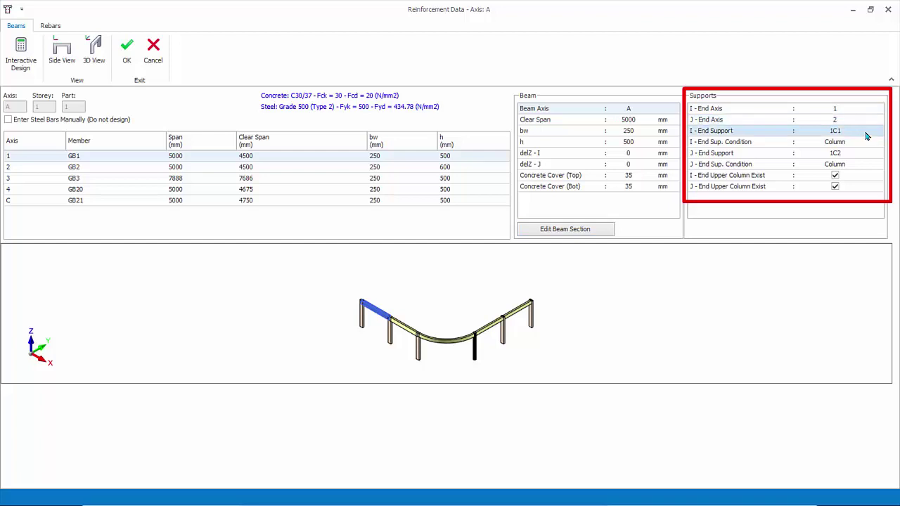
left_click(864, 143)
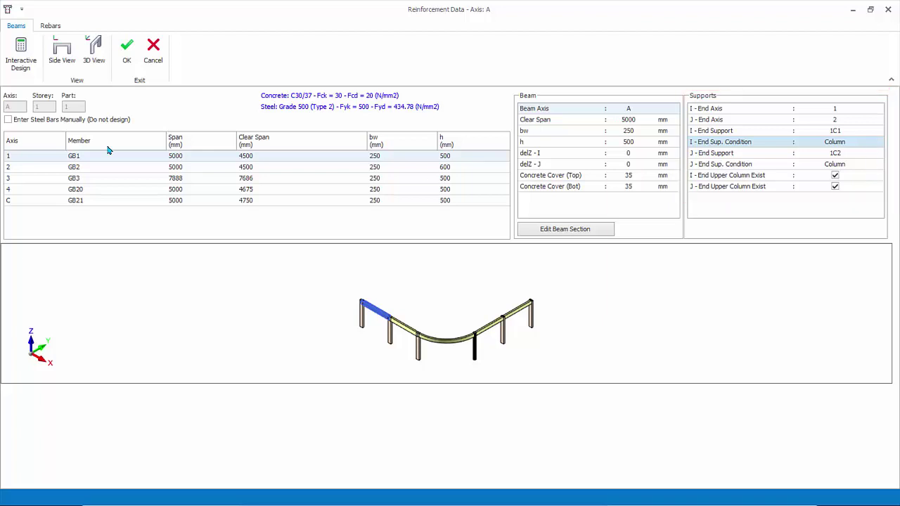
left_click(85, 158)
left_click(25, 62)
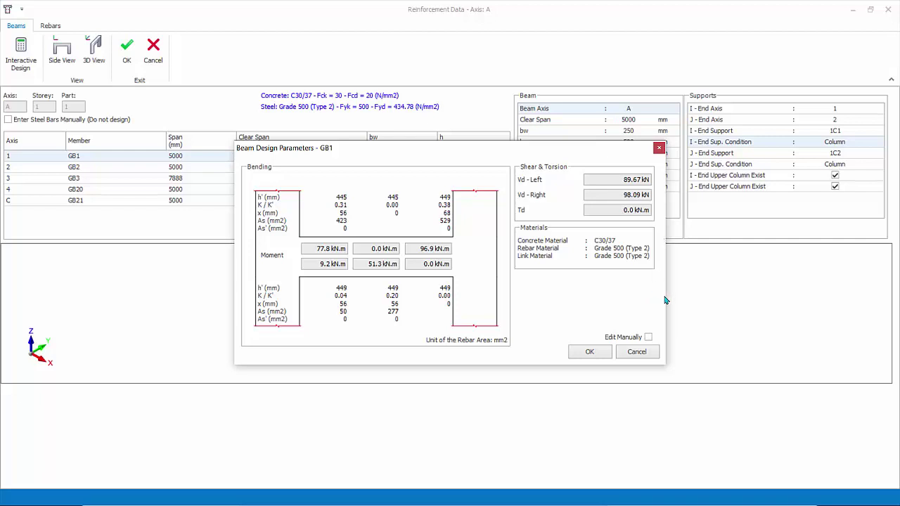
Enable manual editing of GB1's design forces, inspect the moment and Vd-Left shear values, then cancel.
left_click(648, 338)
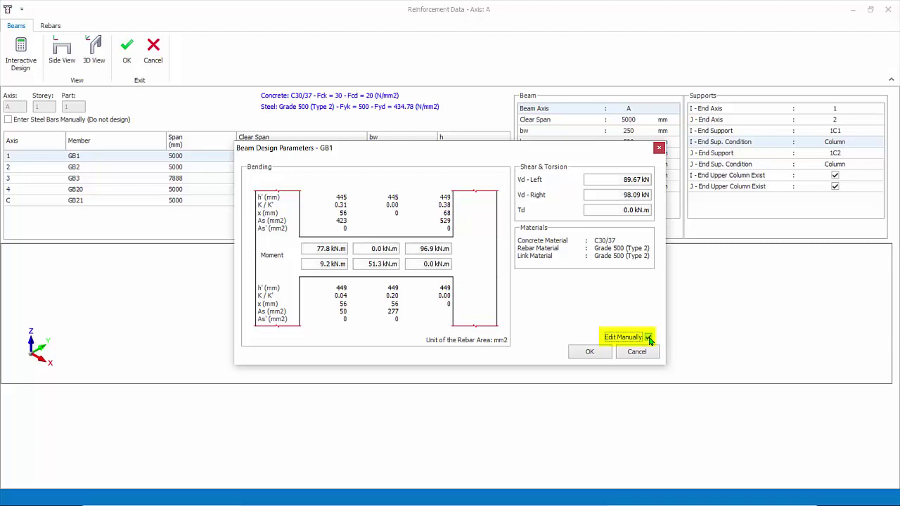
left_click(409, 248)
left_click(416, 265)
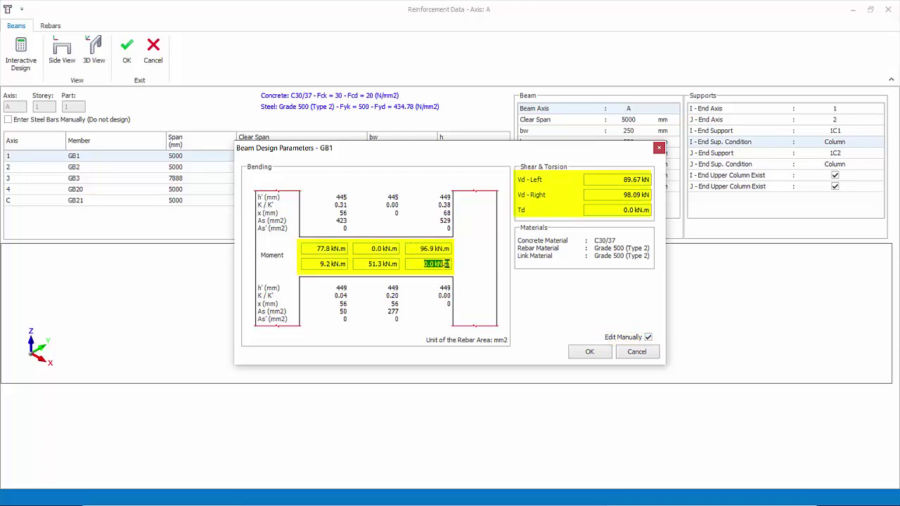
left_click(606, 178)
left_click(640, 355)
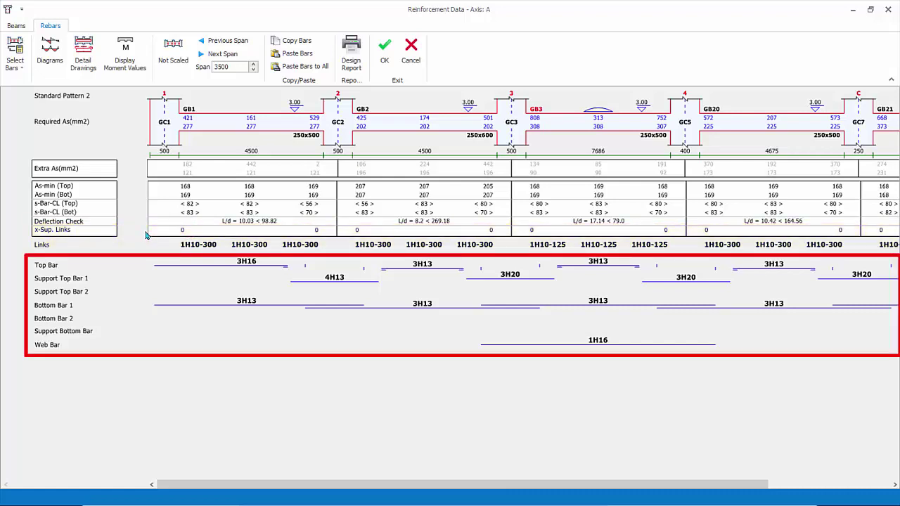
left_click(255, 263)
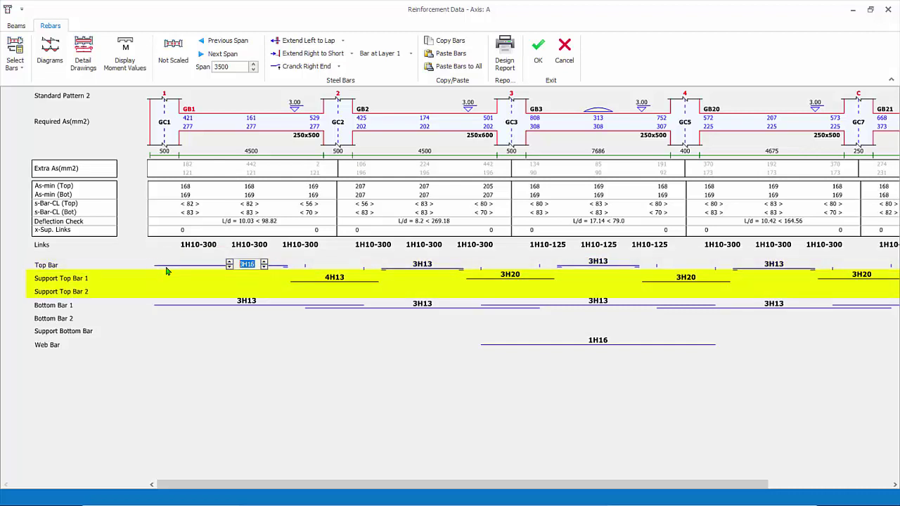
left_click_drag(340, 279, 340, 298)
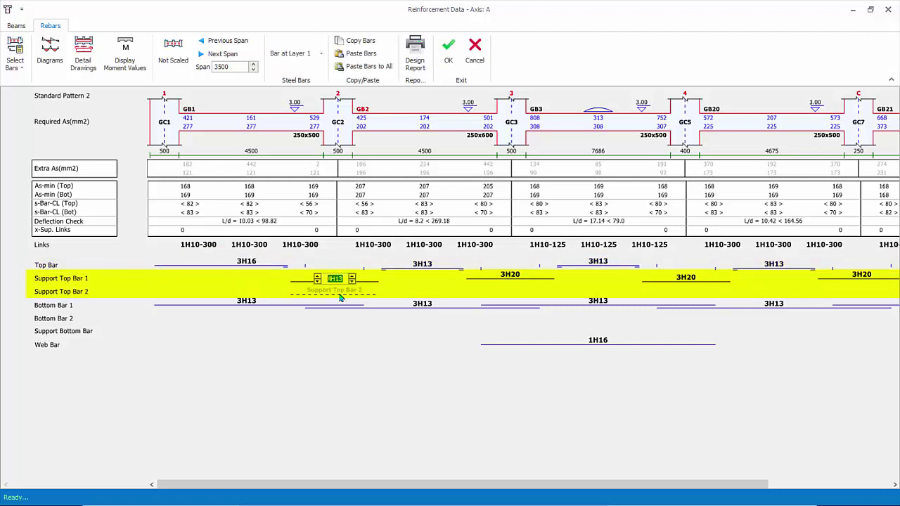
mouse_move(340, 298)
left_mouse_down()
mouse_move(254, 319)
mouse_move(544, 362)
mouse_move(274, 337)
mouse_move(183, 246)
left_mouse_up()
left_click(259, 303)
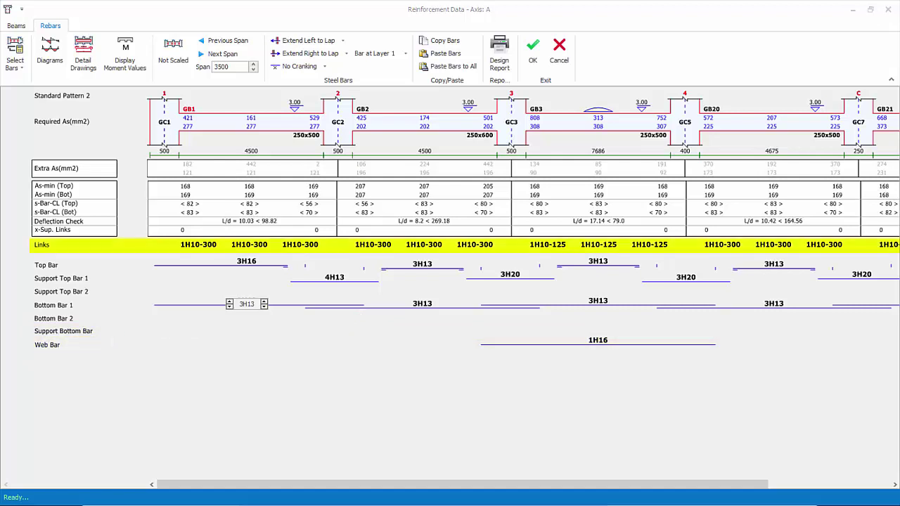
left_click(251, 247)
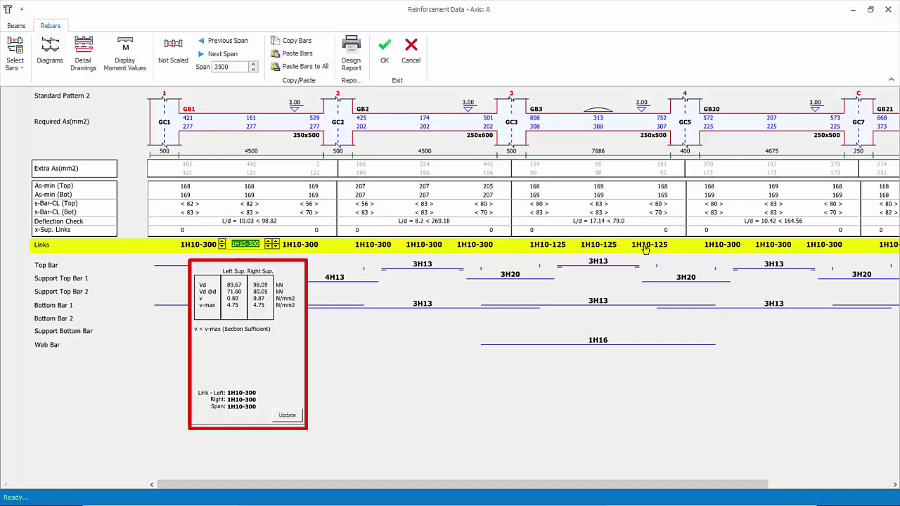
left_click(609, 245)
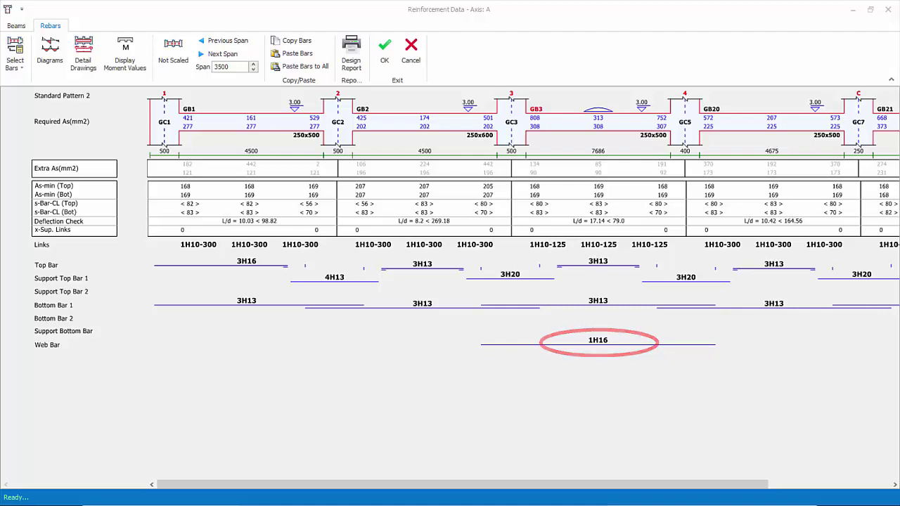
Review the beam elevation drawing across spans GB1 and GB2, then close it.
left_click(246, 303)
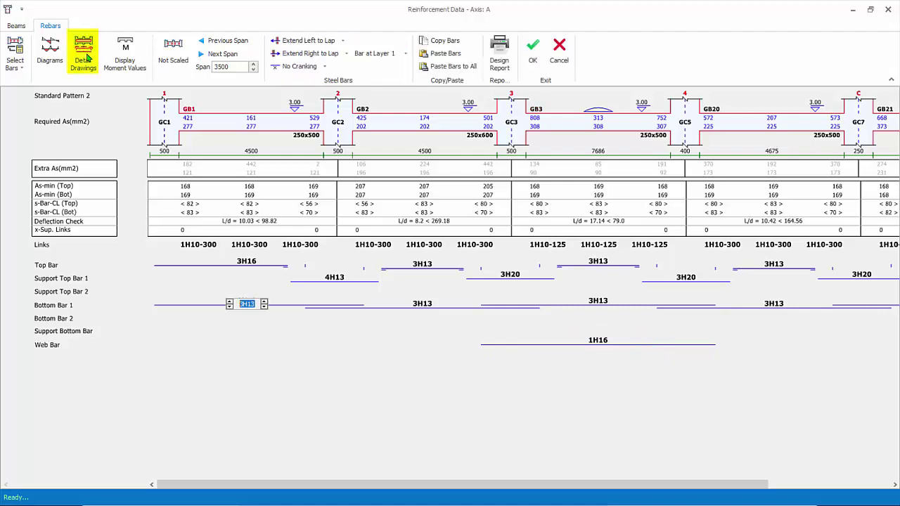
left_click(85, 56)
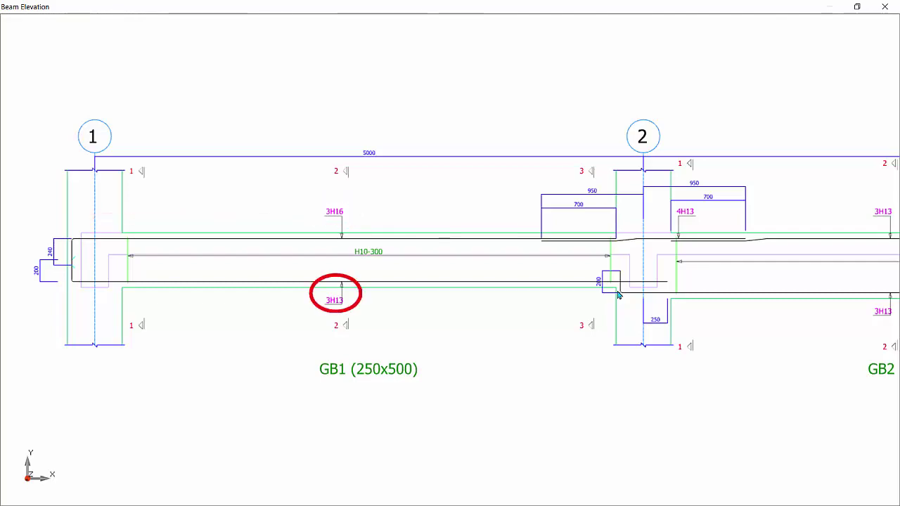
middle_click_drag(617, 296, 257, 291)
left_click(885, 6)
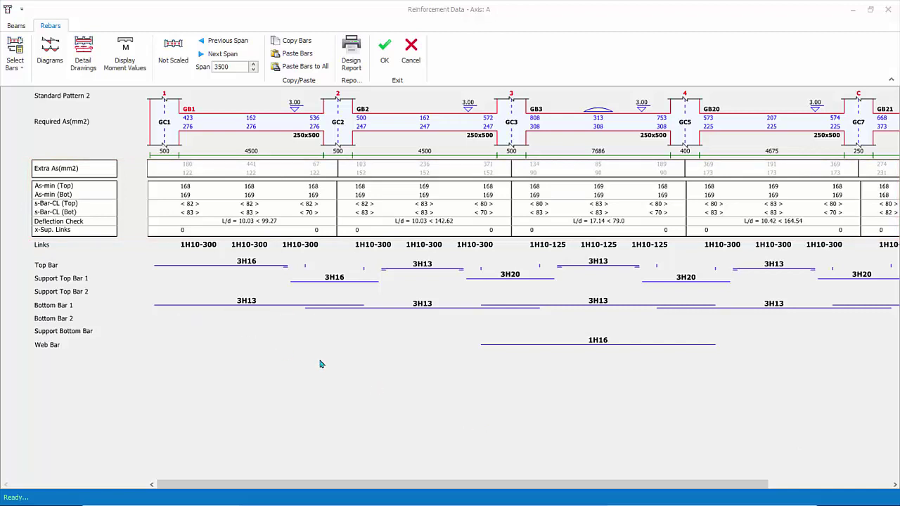
Try smaller GB1 top bars, then return it to 3H16, leaving 180 and 441 mm² extra steel.
left_click(247, 262)
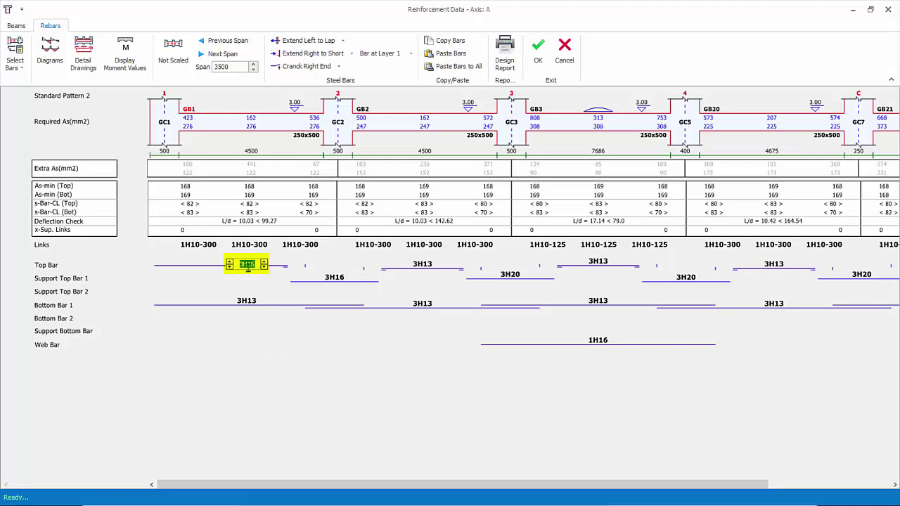
left_click(229, 267)
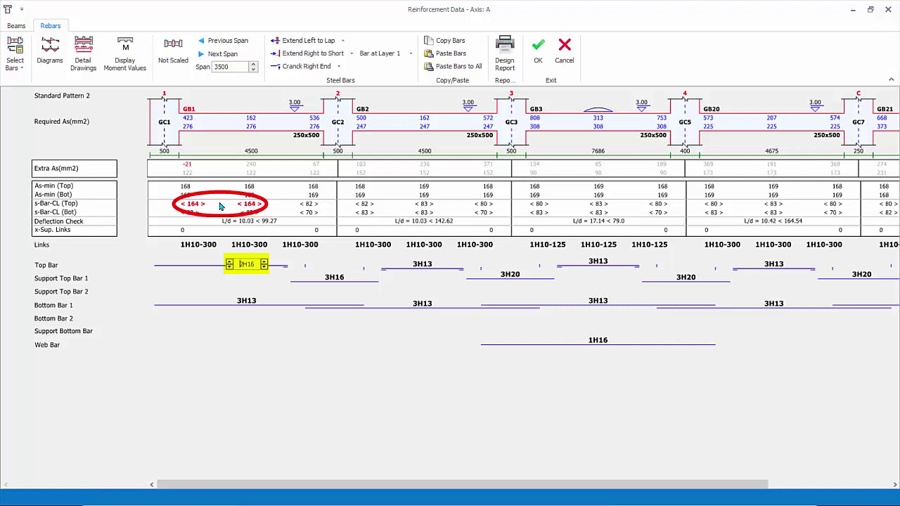
left_click(264, 268)
left_click(264, 268)
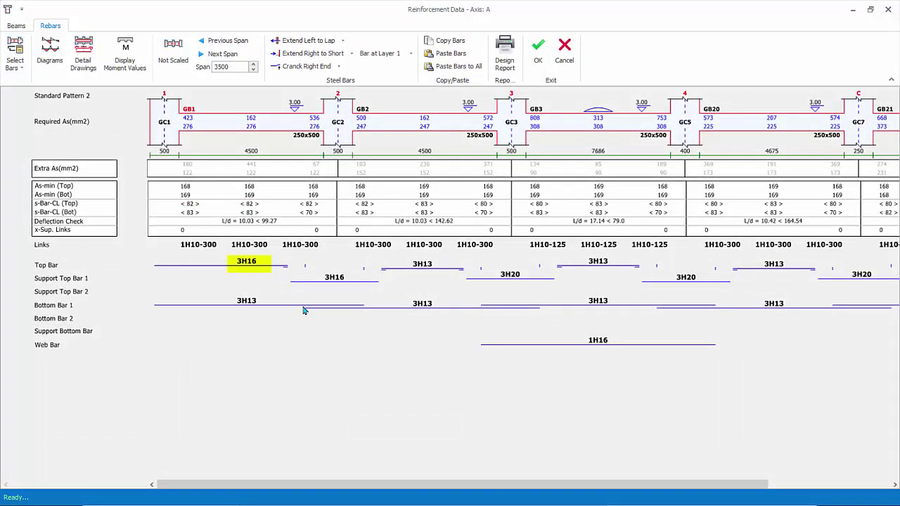
Cut GB1's top bar short at its left end and reduce it to 3H13.
double_click(252, 267)
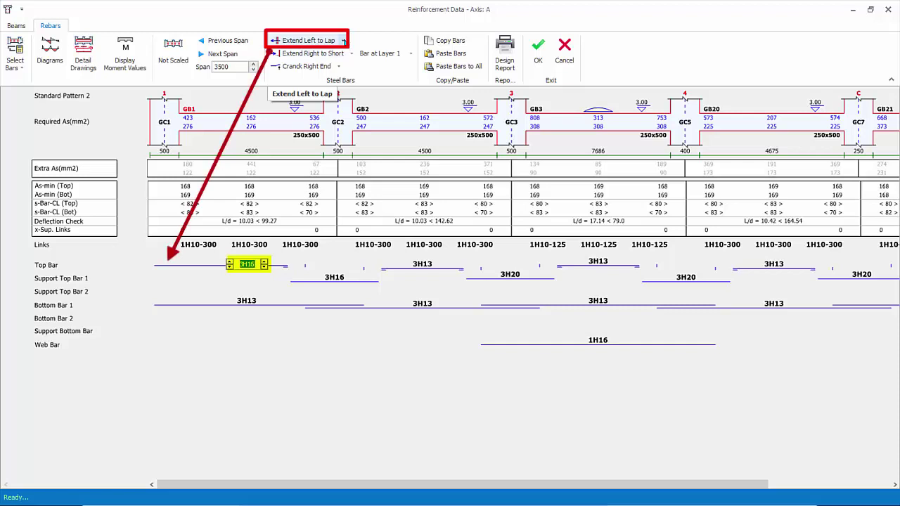
left_click(344, 41)
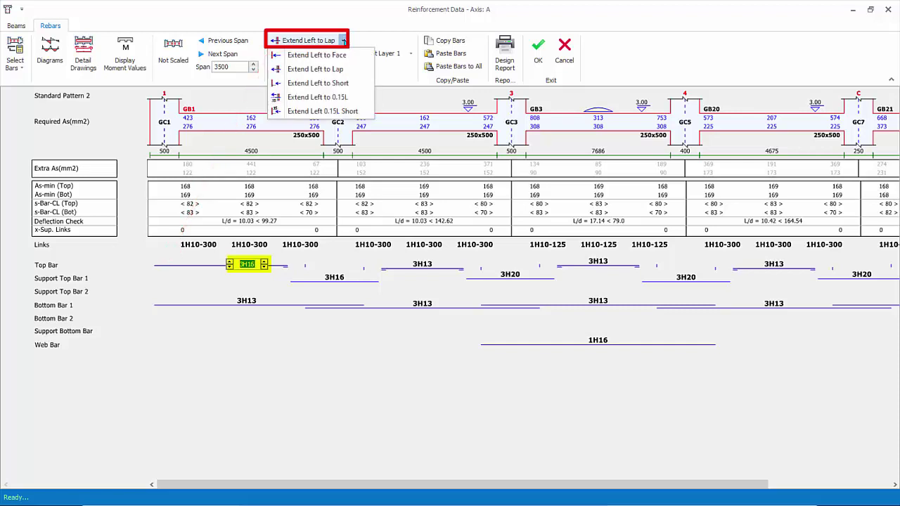
left_click(340, 90)
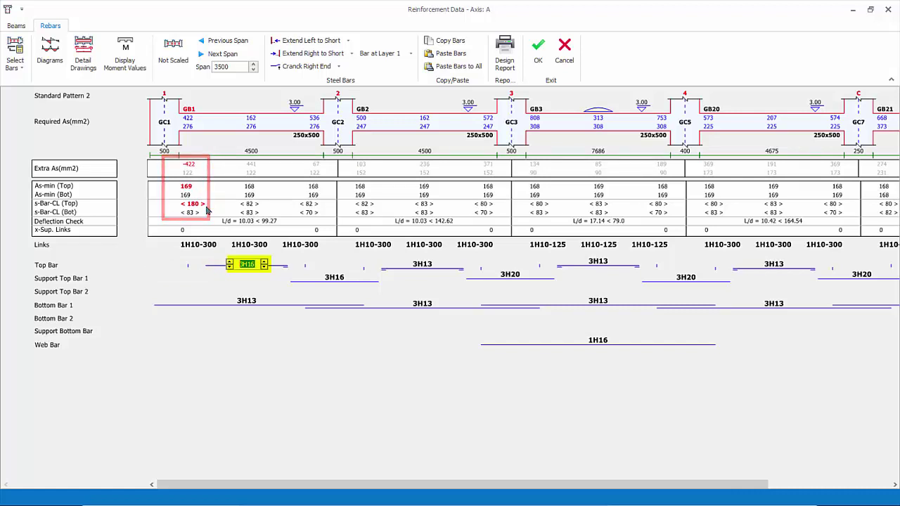
left_click(264, 270)
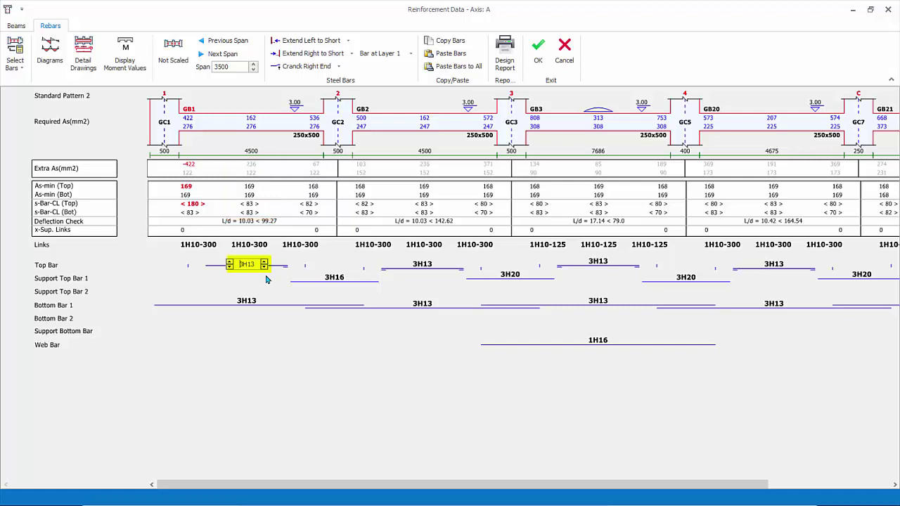
left_click(179, 278)
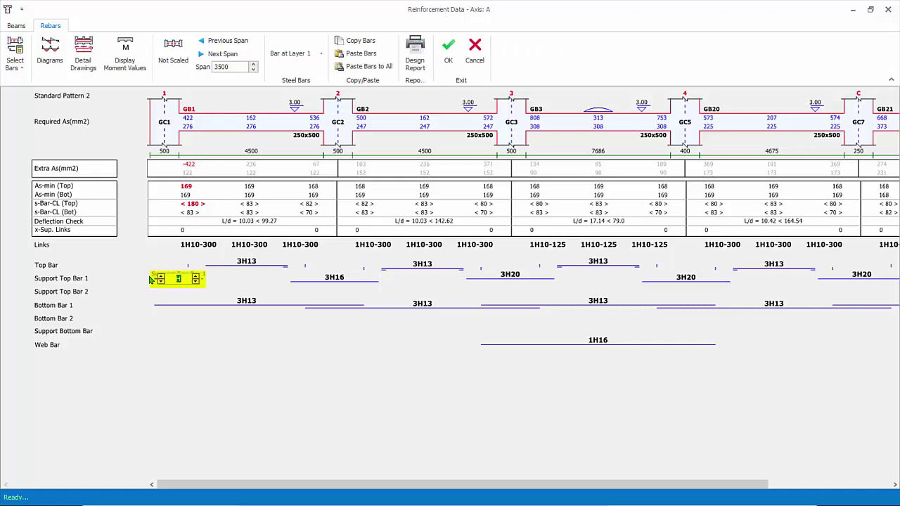
Set the support 1 top bar to 3H16, stepping through 3H13.
left_click(161, 279)
left_click(161, 279)
left_click(197, 279)
left_click(198, 279)
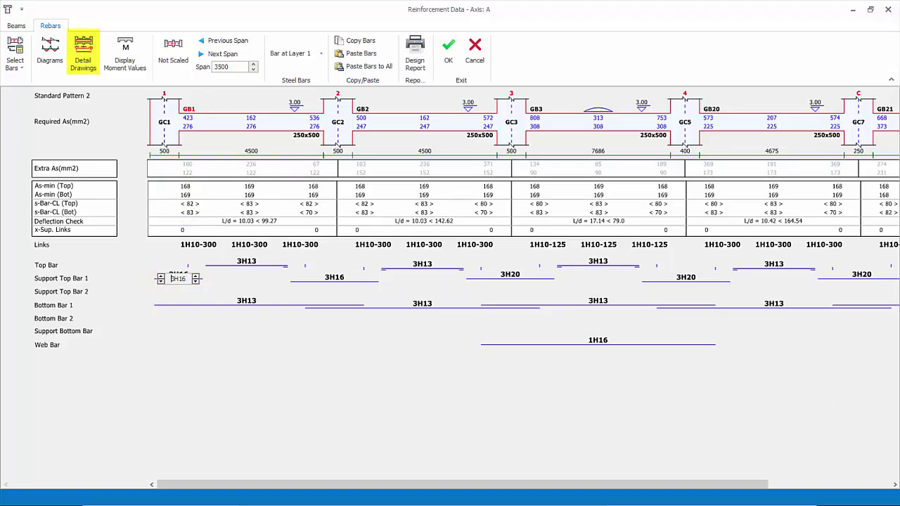
Check the support 1 bars in the GB1 beam elevation drawing, zoomed and panned, then close it.
left_click(83, 62)
scroll(354, 245, "up", 3)
scroll(333, 257, "up", 2)
middle_click_drag(333, 257, 375, 223)
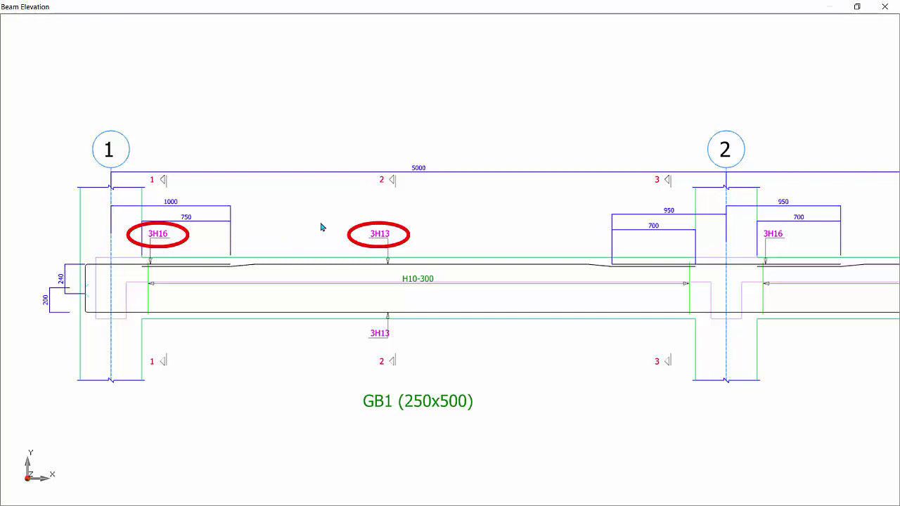
left_click(885, 8)
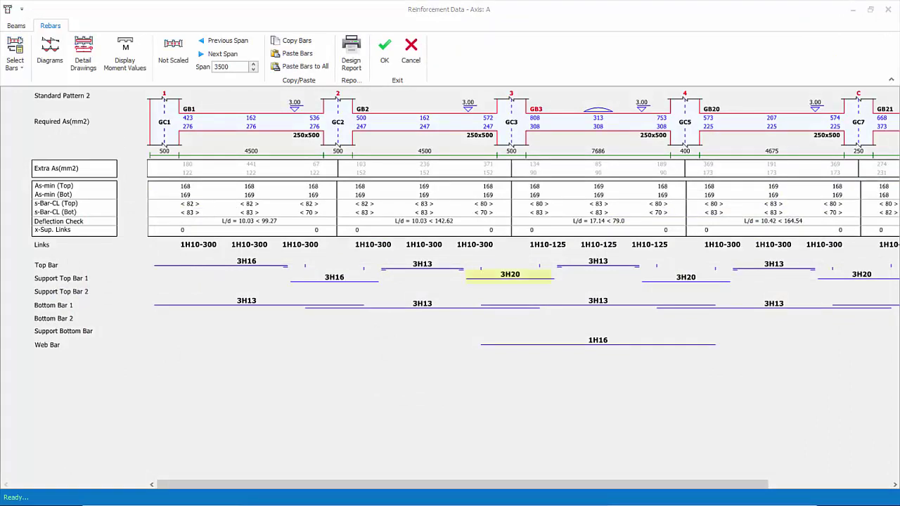
Reduce support 3's top bar to 3H16 and add a second 3H13 support bar in layer 2.
left_click(519, 283)
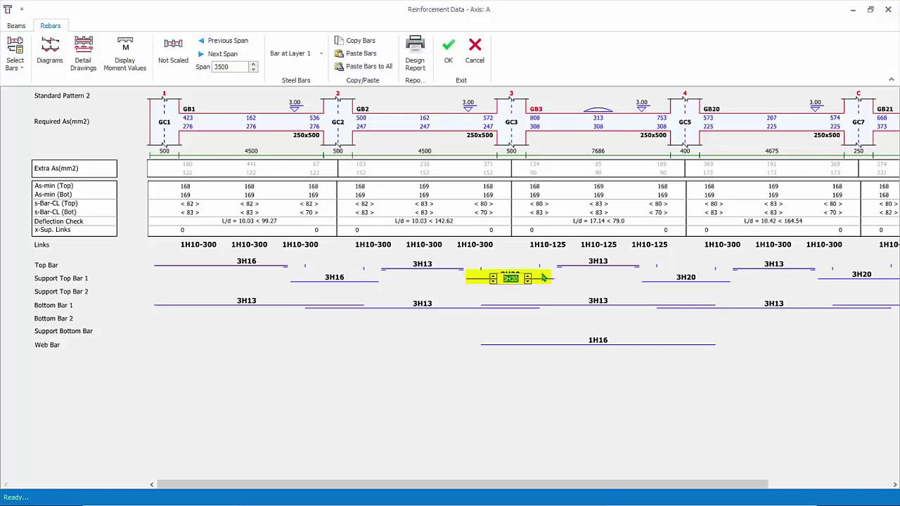
left_click(528, 282)
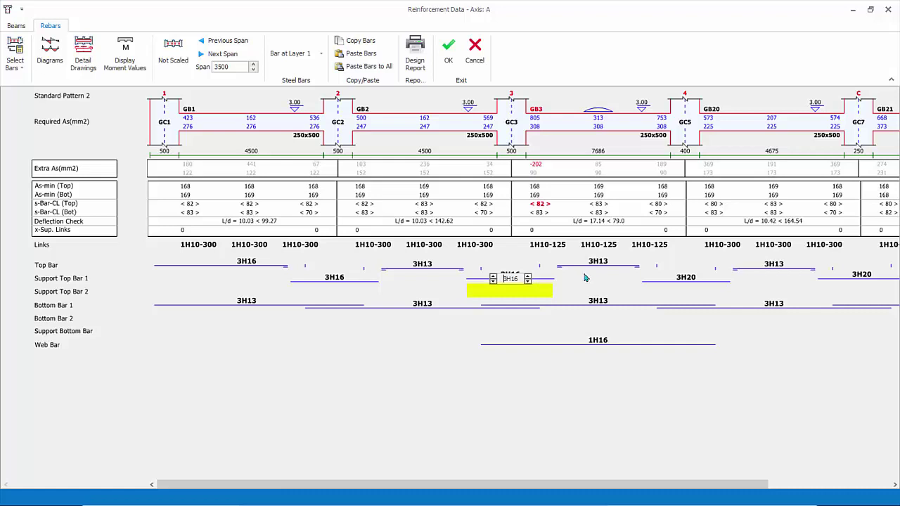
left_click(512, 291)
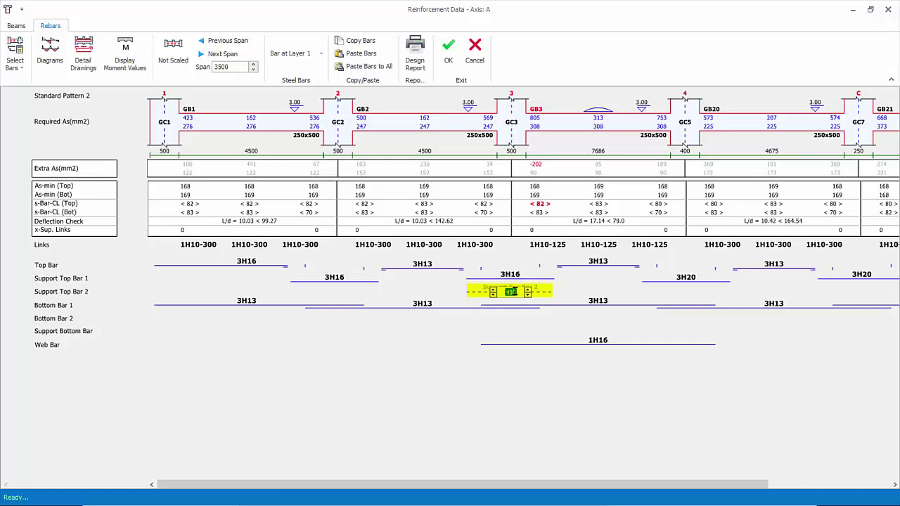
left_click(493, 289)
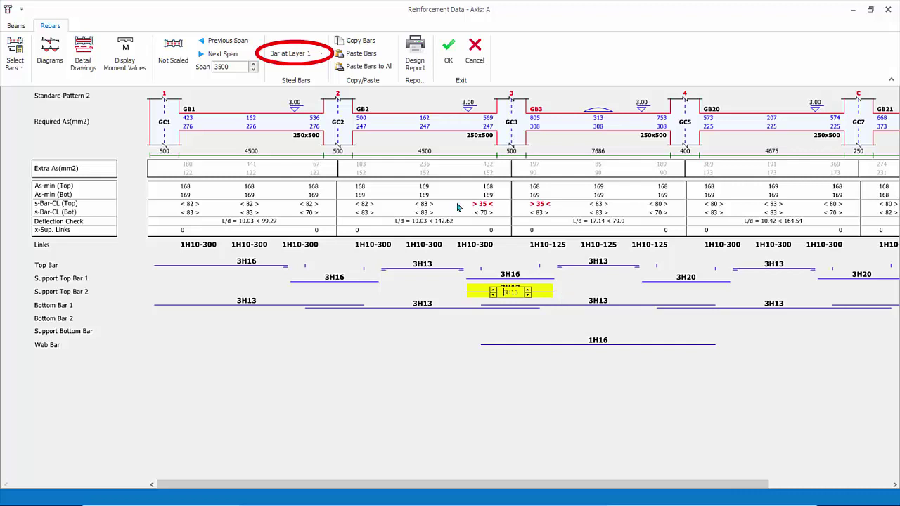
left_click(317, 56)
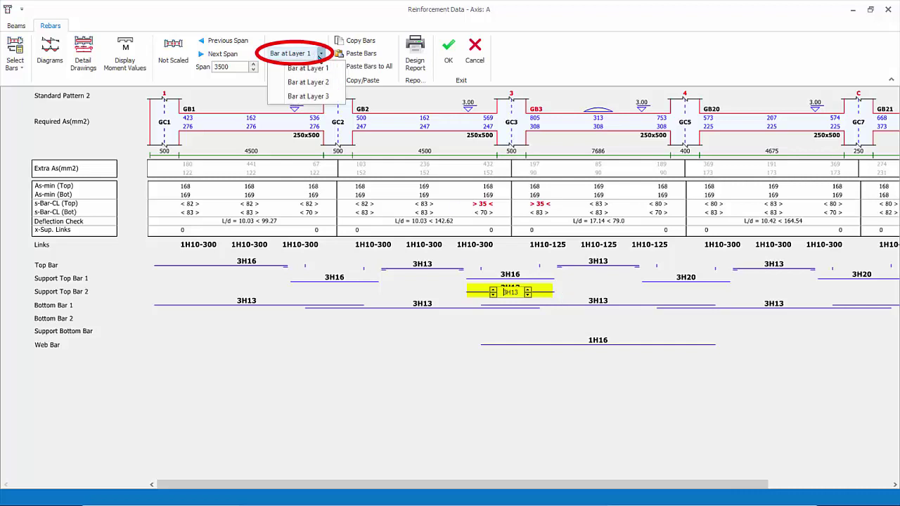
left_click(309, 83)
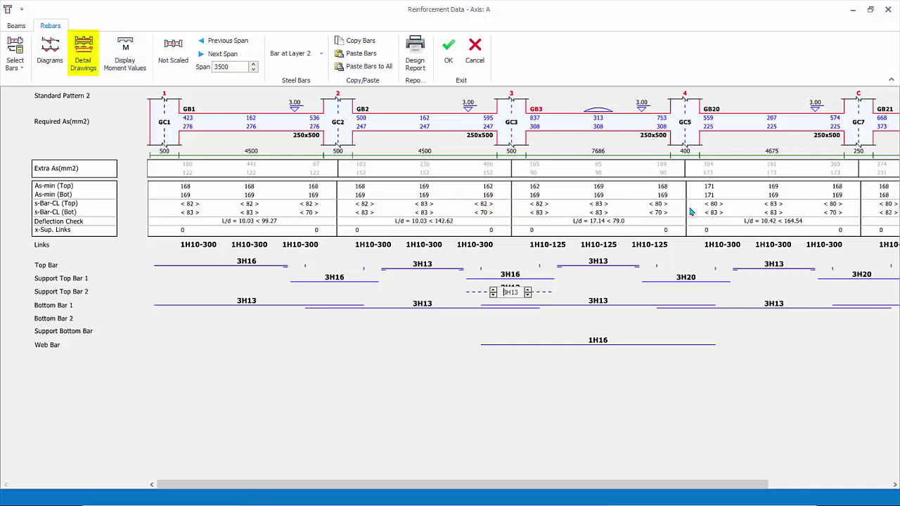
Zoom in on the doubled support 3 bars in the elevation, close it, and show the bar patterns list.
scroll(465, 254, "up", 5)
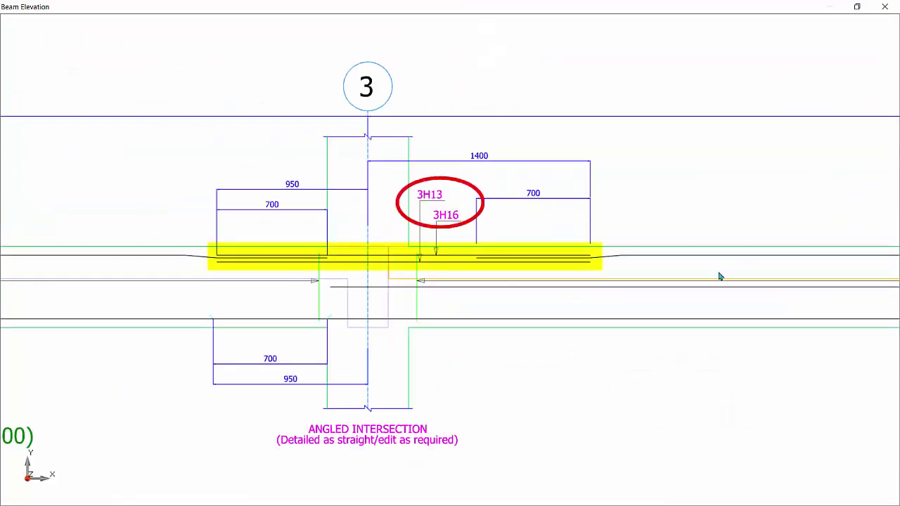
key("Escape")
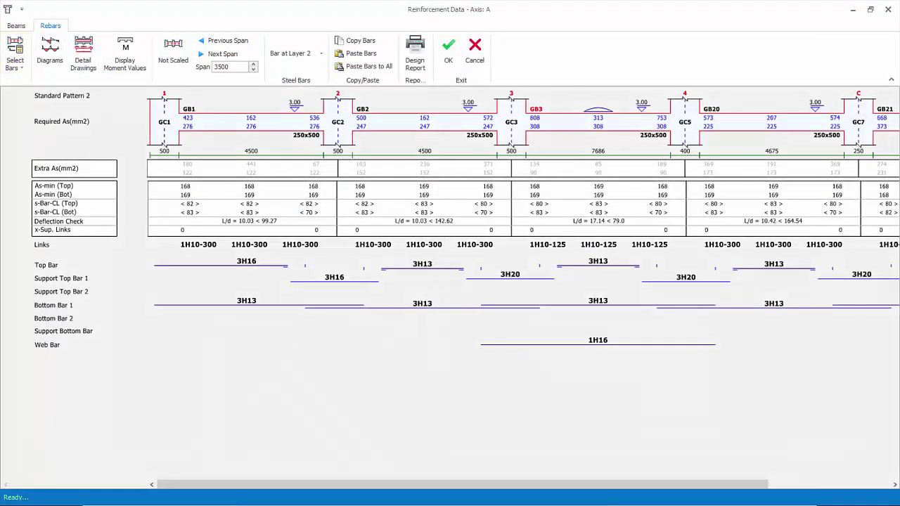
left_click(21, 69)
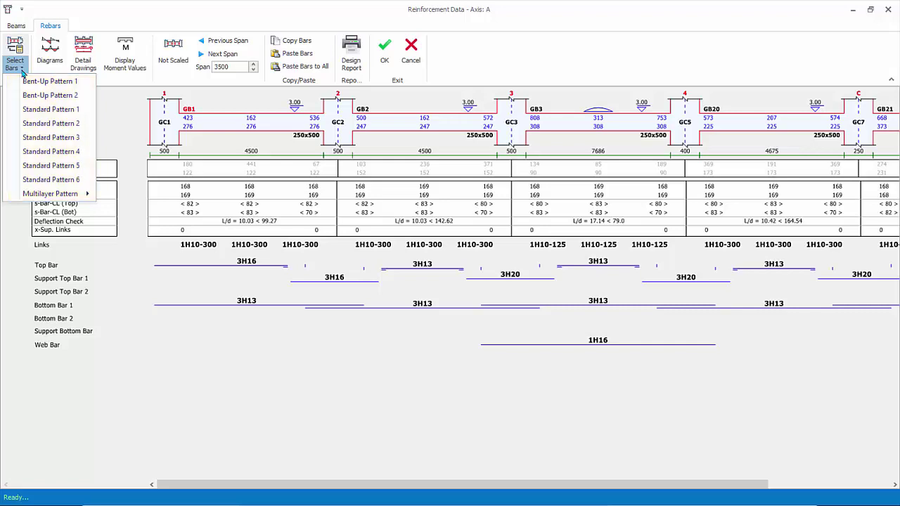
left_click(50, 123)
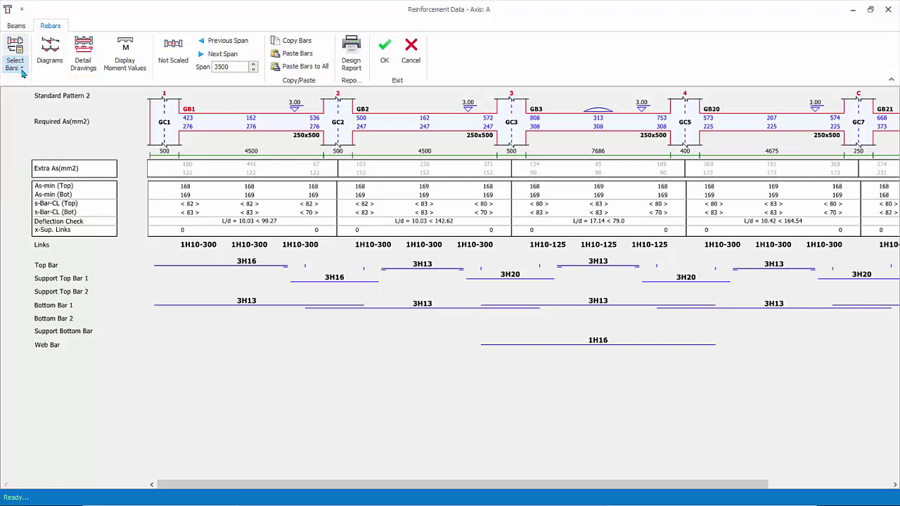
left_click(51, 56)
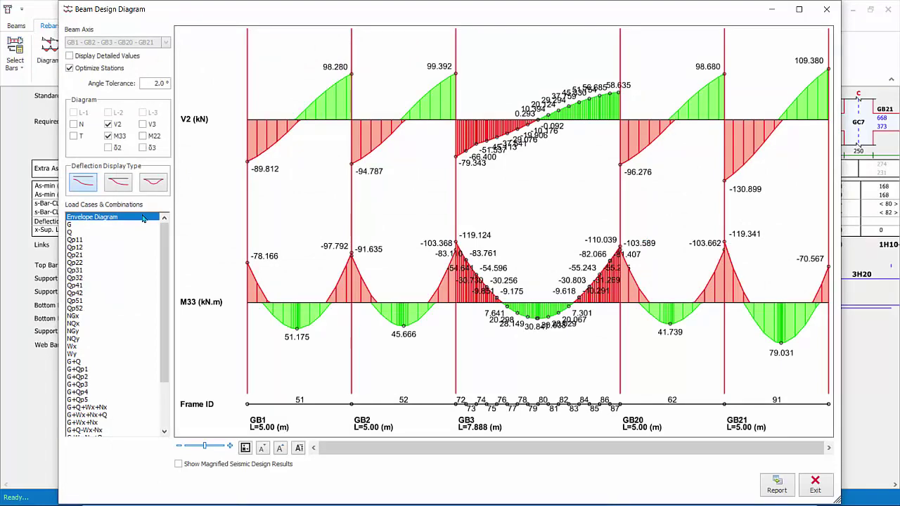
left_click(78, 226)
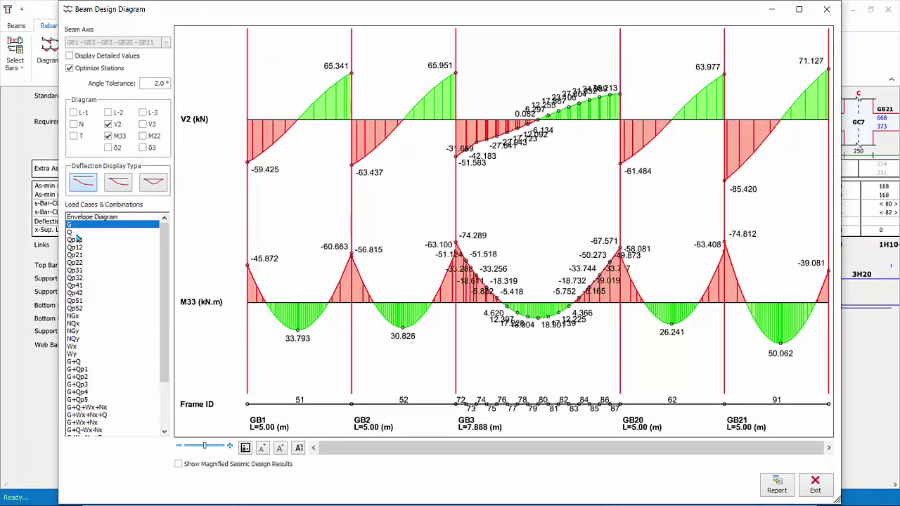
left_click(77, 233)
left_click(75, 262)
left_click(76, 285)
left_click(78, 326)
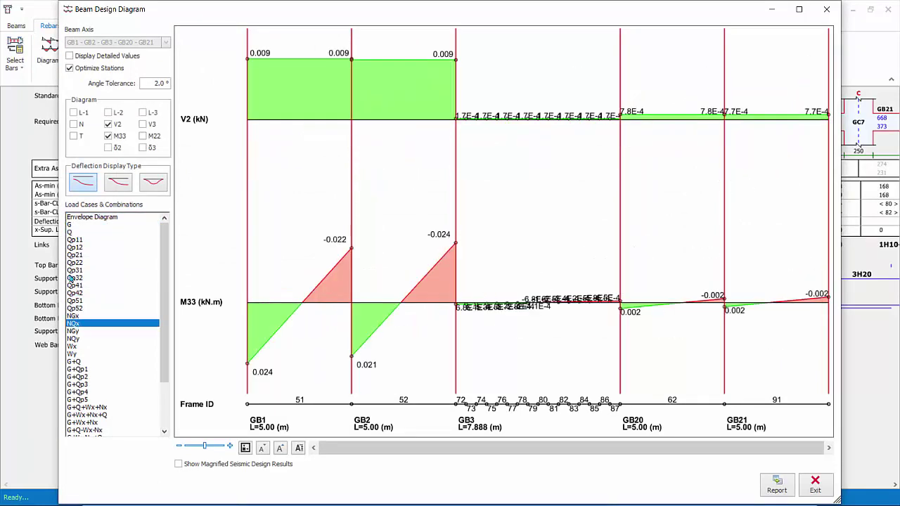
left_click(71, 225)
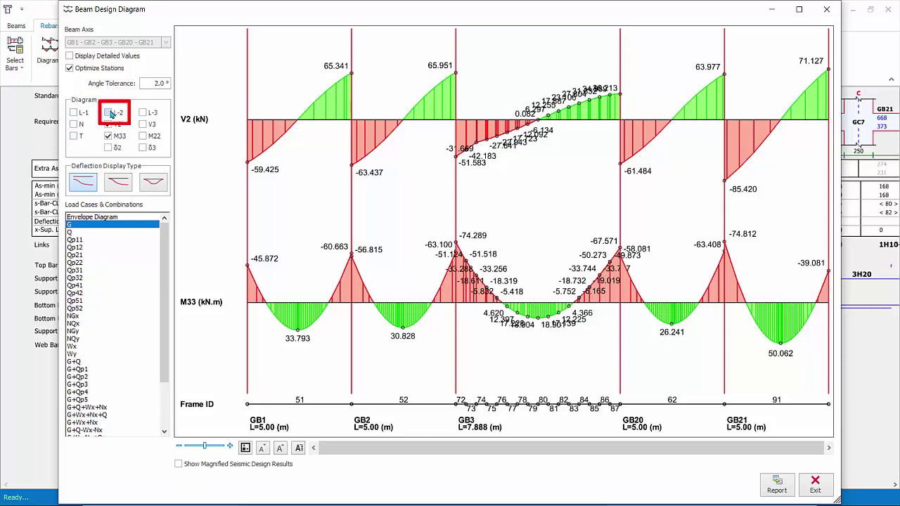
left_click(109, 112)
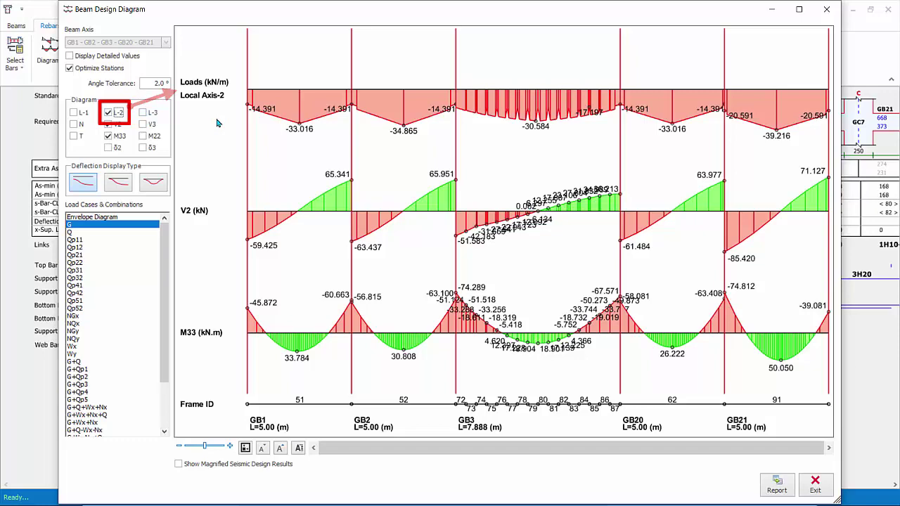
left_click(109, 148)
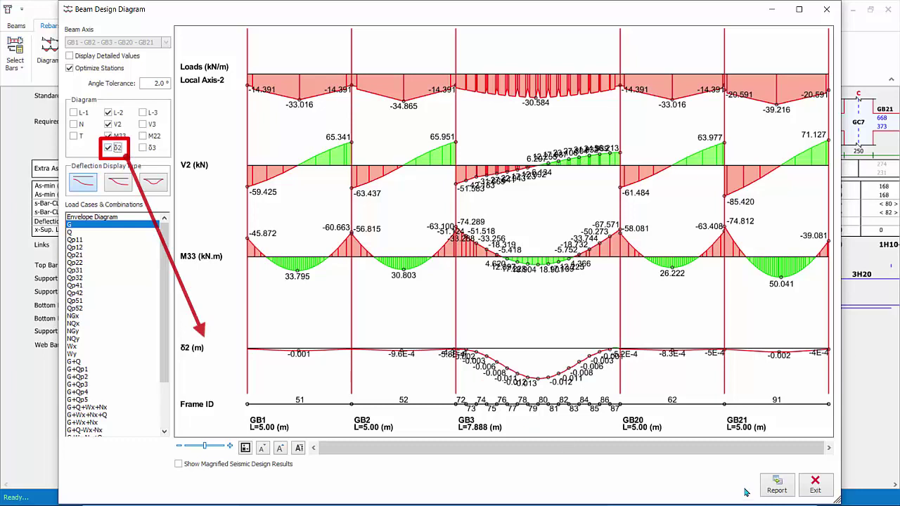
left_click(774, 491)
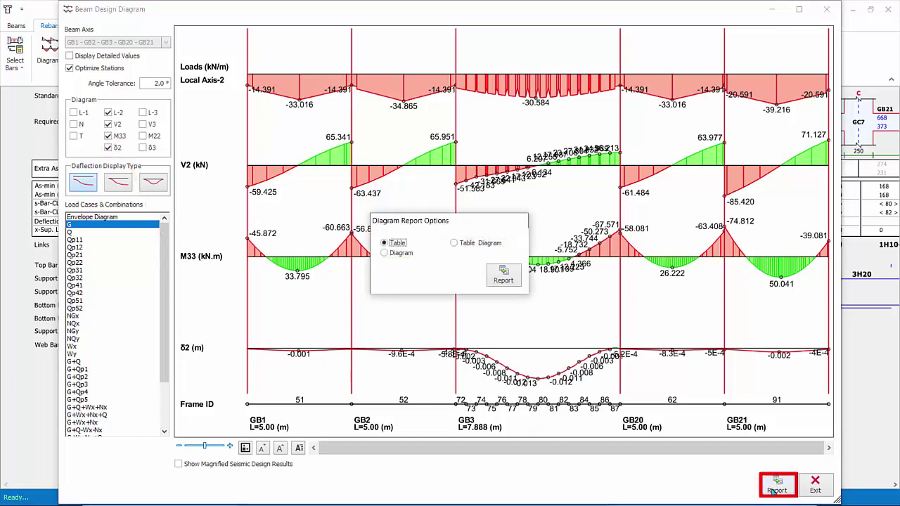
left_click(504, 277)
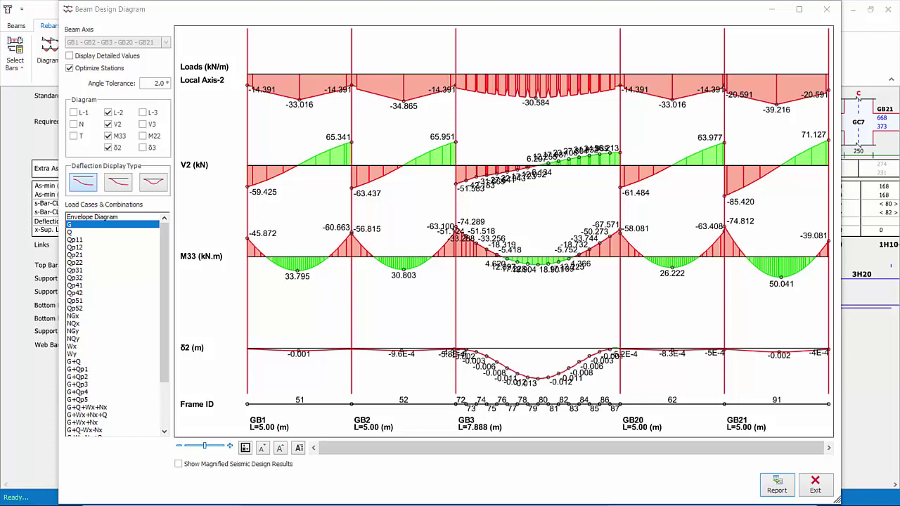
left_click(816, 486)
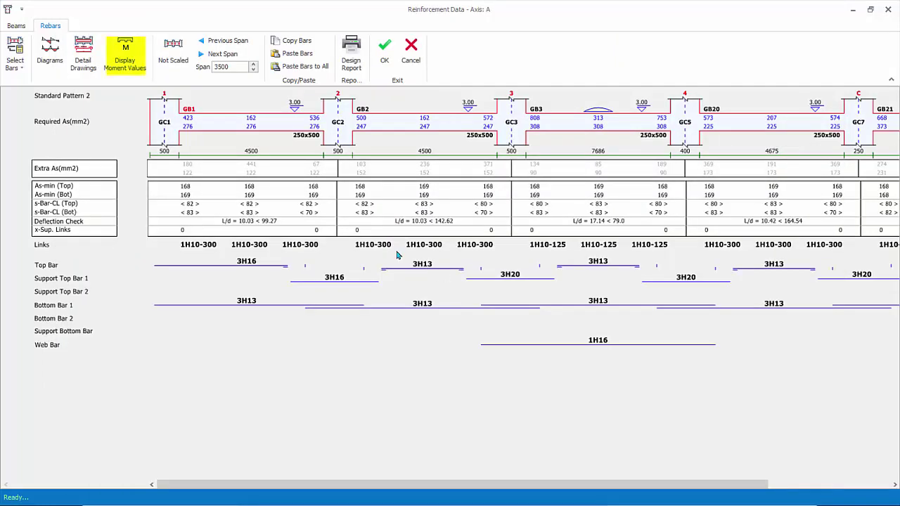
left_click(129, 70)
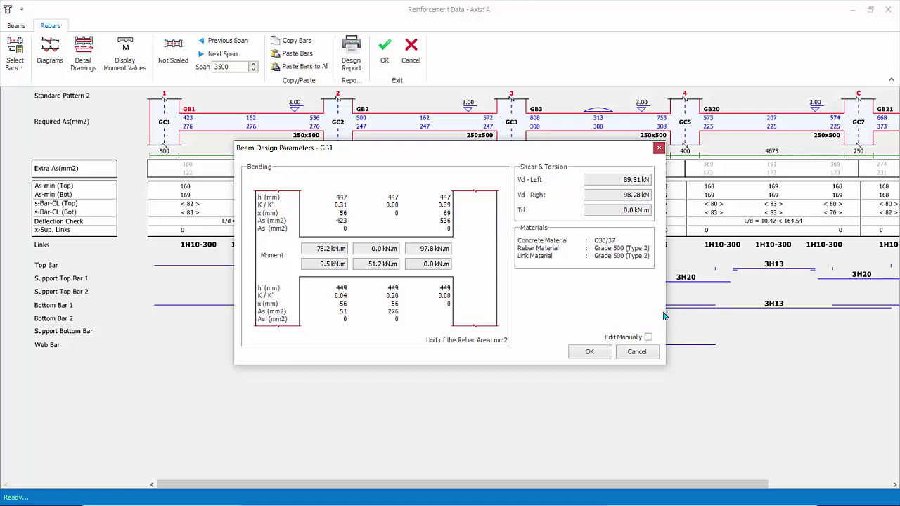
left_click(648, 338)
left_click_drag(612, 178, 653, 187)
left_click_drag(420, 248, 450, 250)
left_click(635, 353)
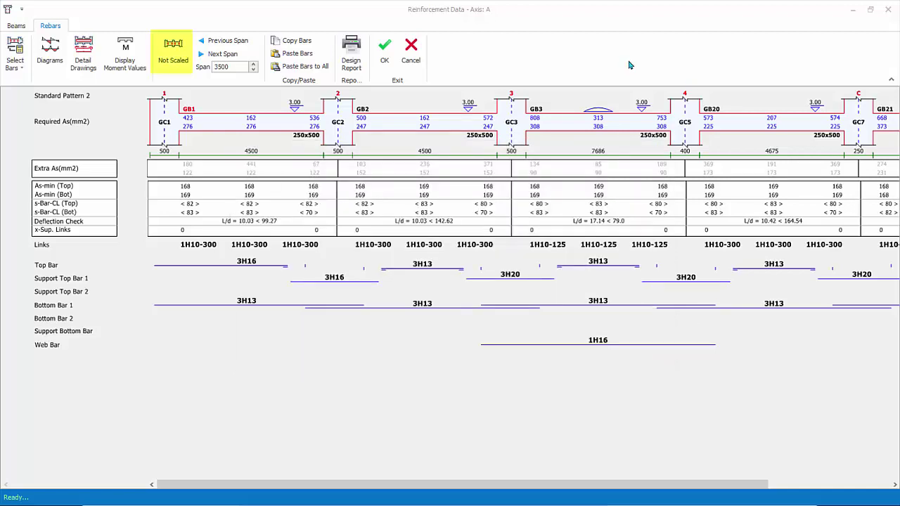
Draw the axis A spans to scale and step to the next and back to the previous span.
left_click(174, 62)
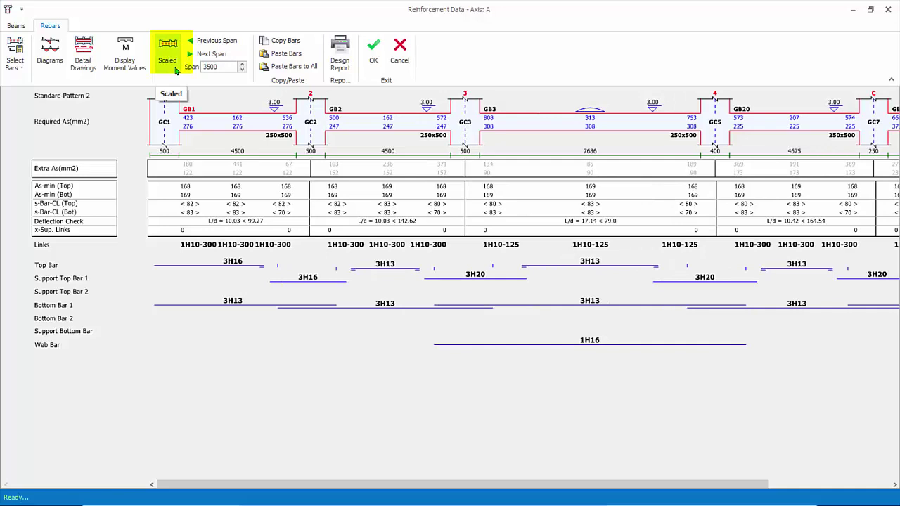
left_click(208, 54)
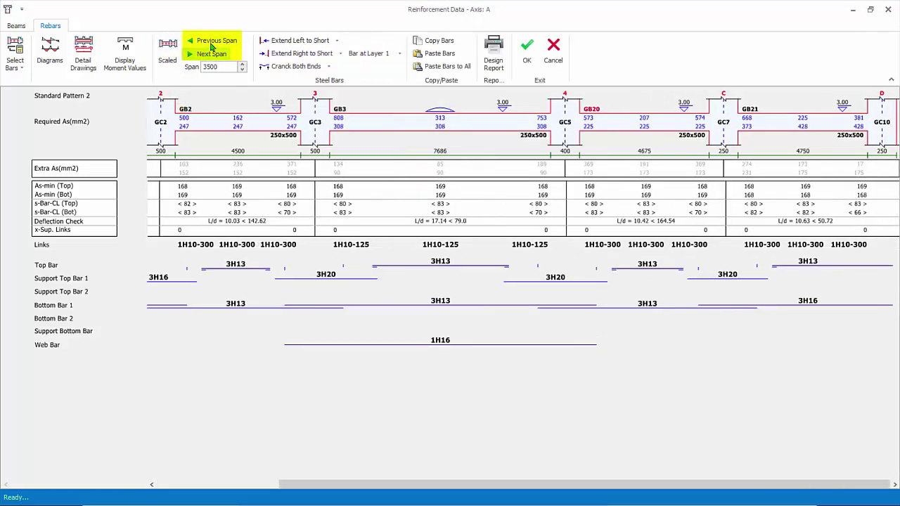
left_click(211, 43)
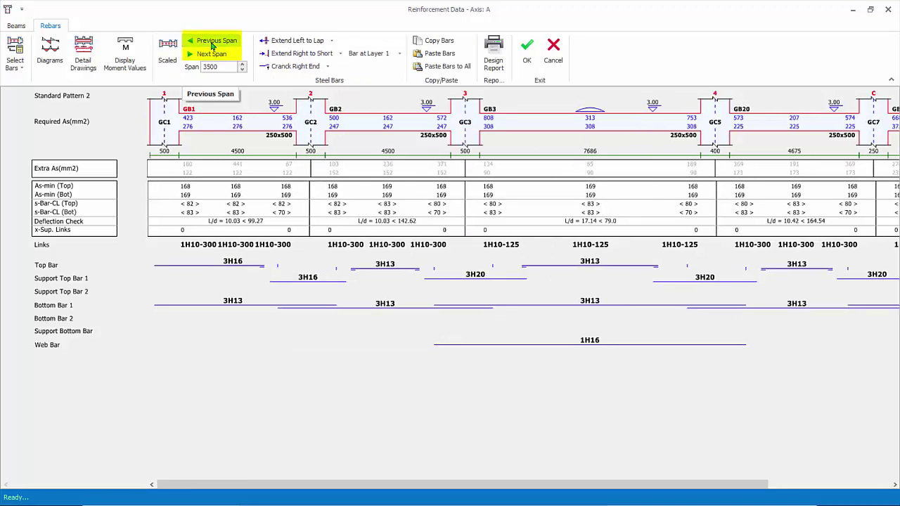
mouse_move(373, 485)
left_mouse_down()
mouse_move(535, 487)
mouse_move(320, 494)
left_mouse_up()
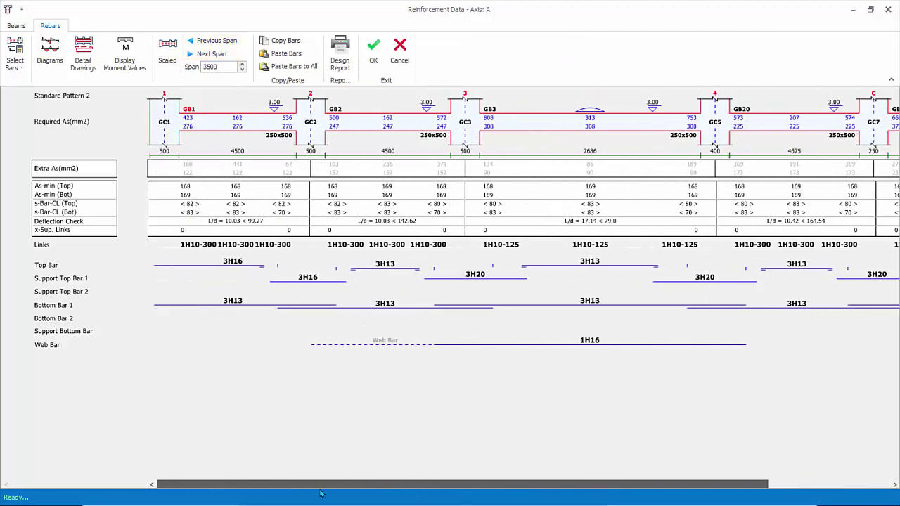
left_click(235, 207)
Raise the display span from 3500 to 4000.
double_click(221, 65)
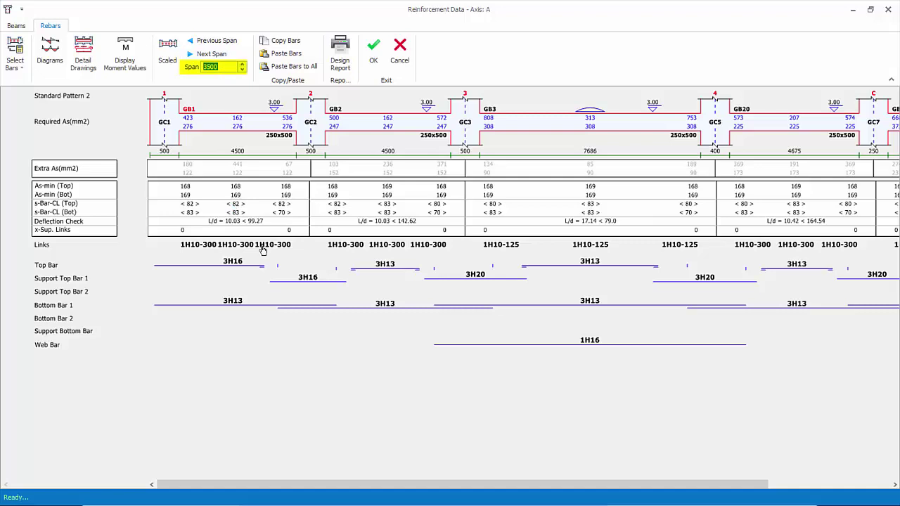
left_click(243, 65)
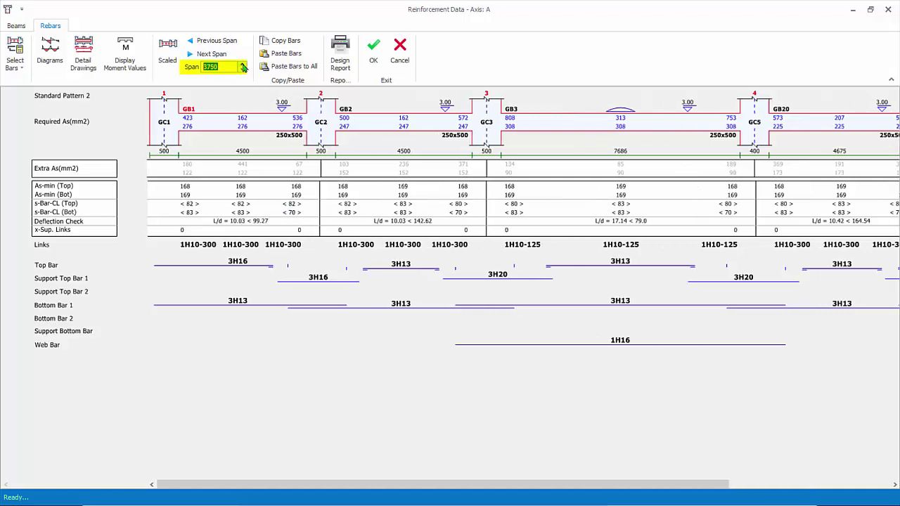
left_click(243, 65)
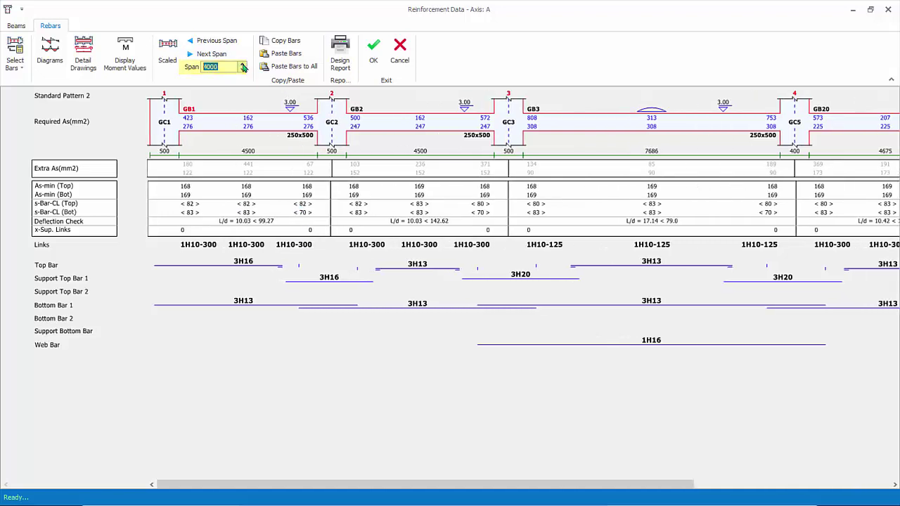
left_click(243, 262)
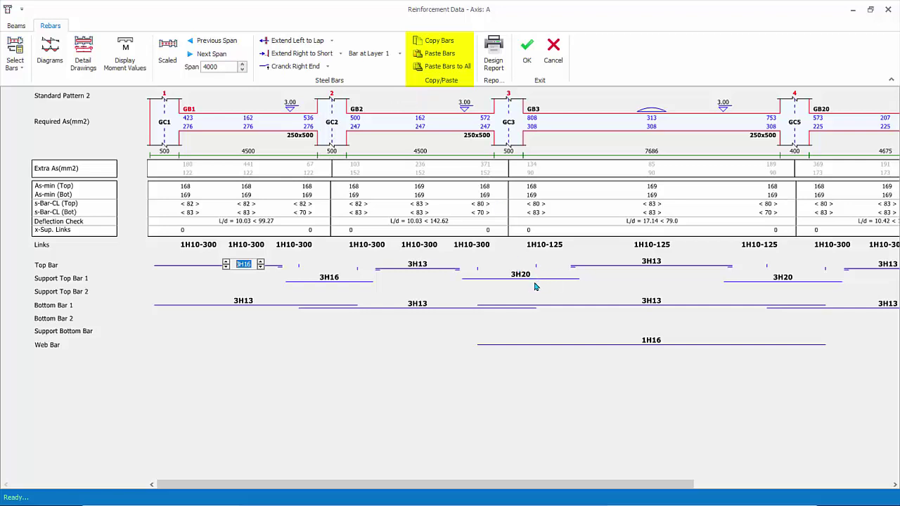
Copy span GB3's bars onto span GB2, giving it 1H10-125 links and a 1H16 web bar.
left_click(651, 264)
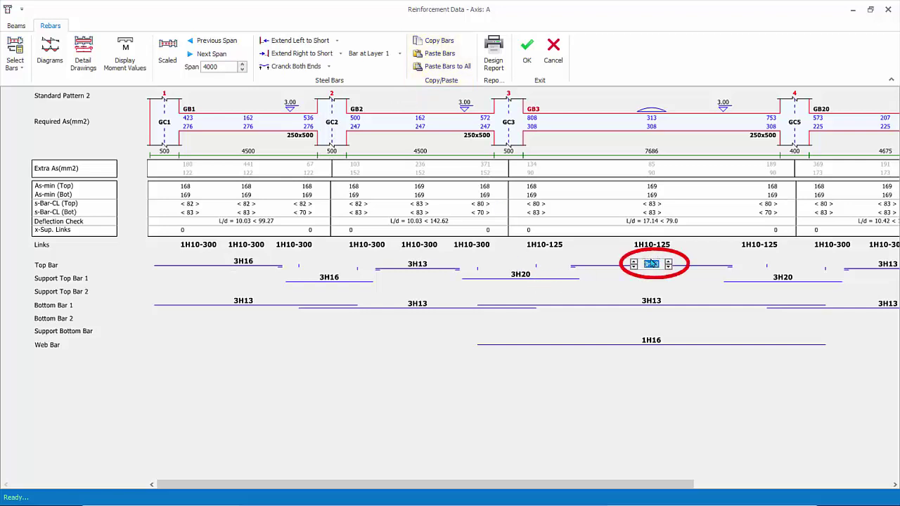
left_click(446, 44)
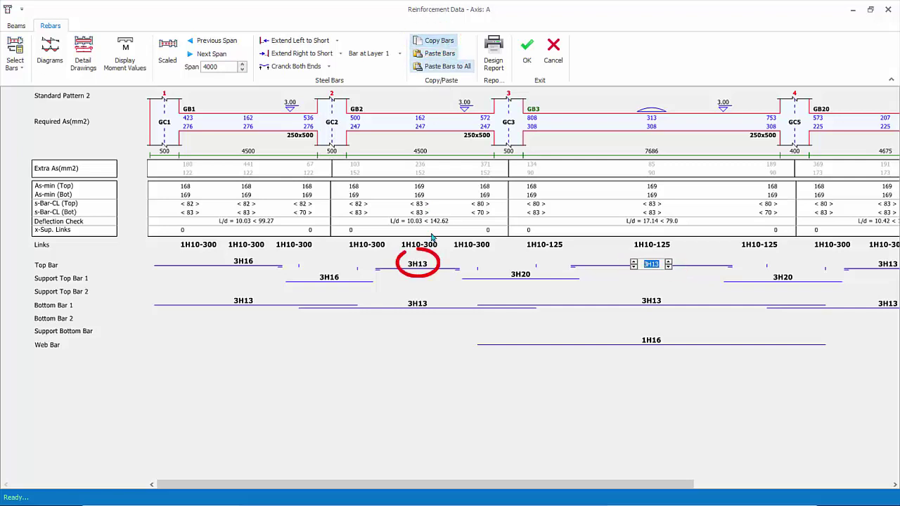
left_click(420, 267)
left_click(421, 269)
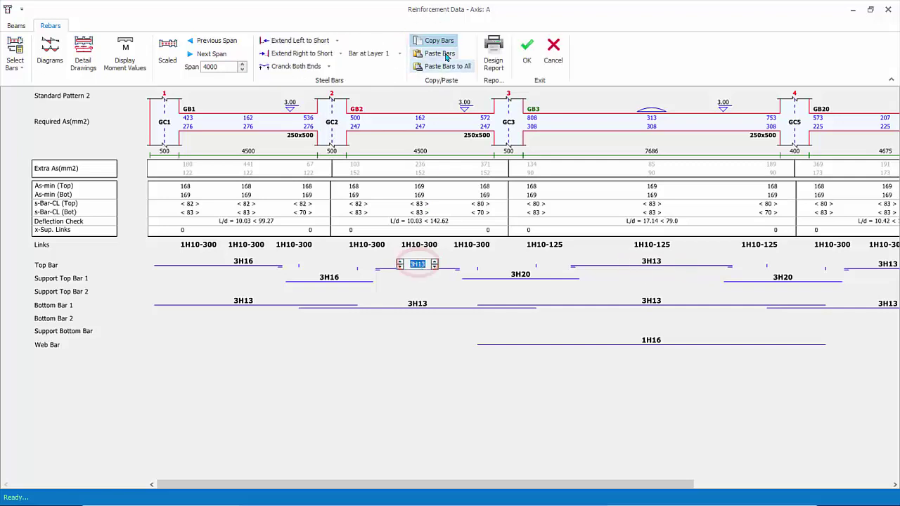
left_click(446, 57)
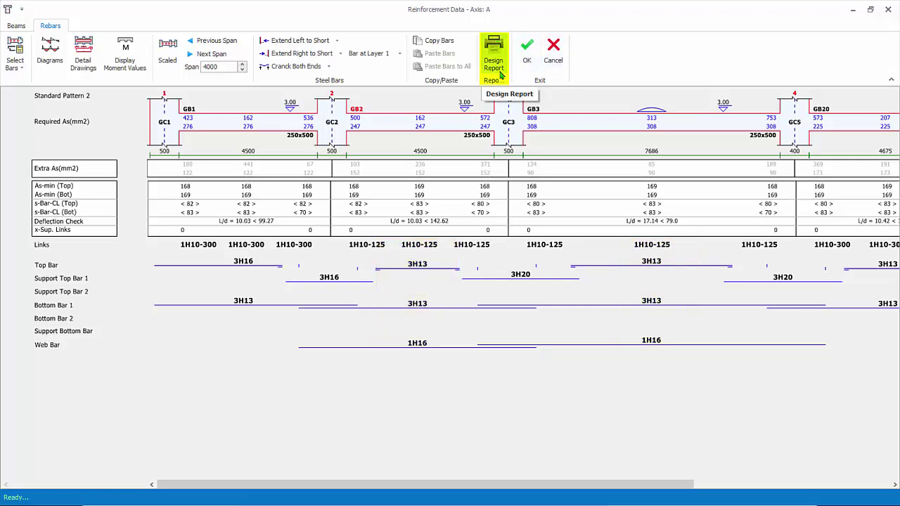
Discard the axis A reinforcement edits and enable the storey and member label beam filters.
left_click(553, 60)
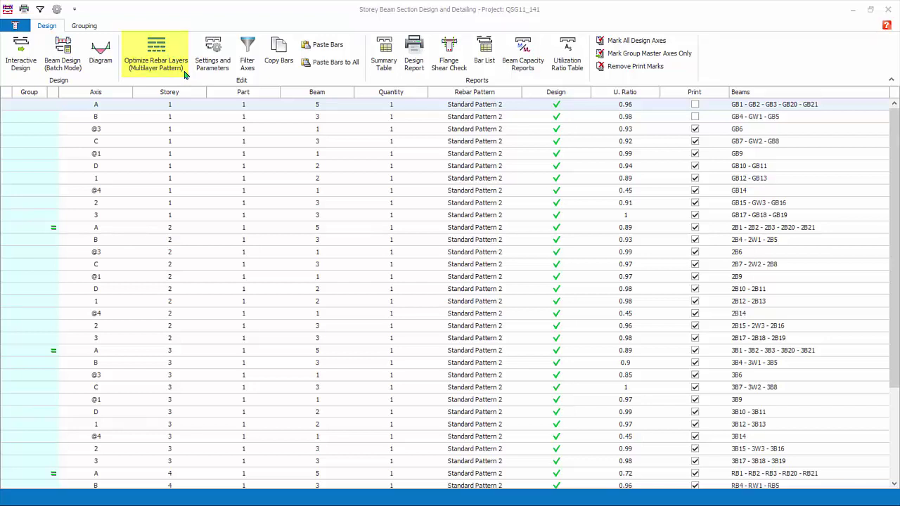
left_click(249, 66)
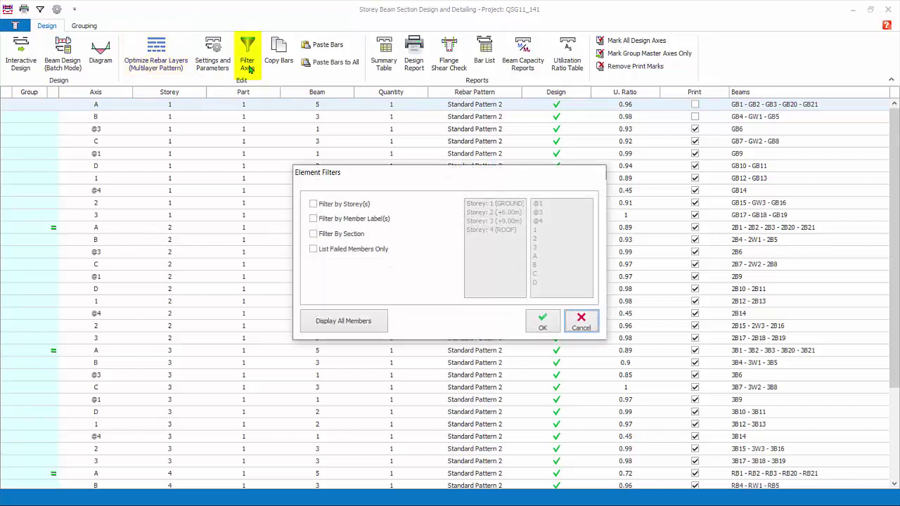
left_click(313, 204)
left_click(314, 218)
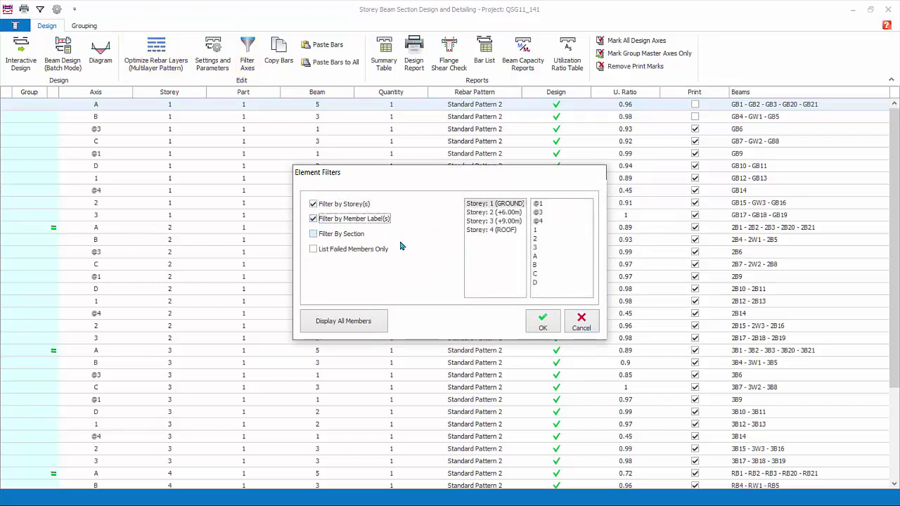
Choose storey 3, axes @3, 2 and B, and failed-only, then cancel the filters unapplied.
left_click(508, 222)
left_click(541, 213)
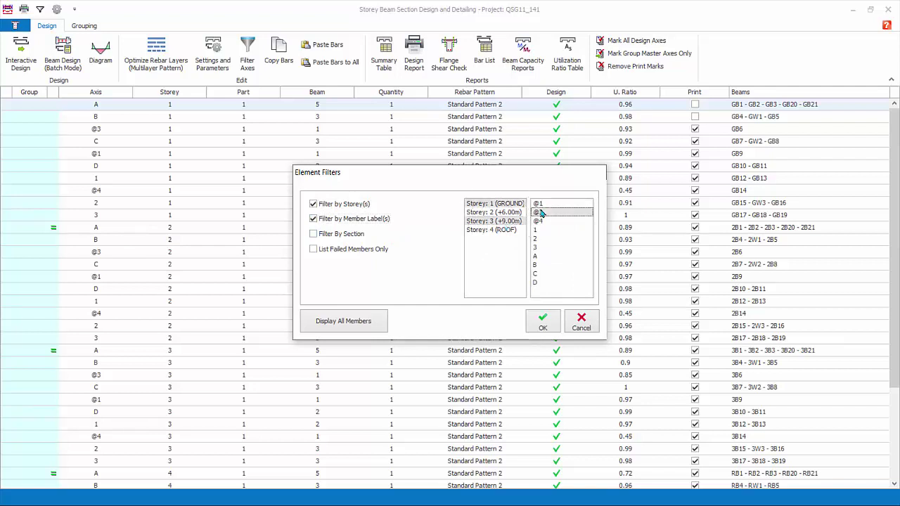
left_click(543, 240)
left_click(538, 266)
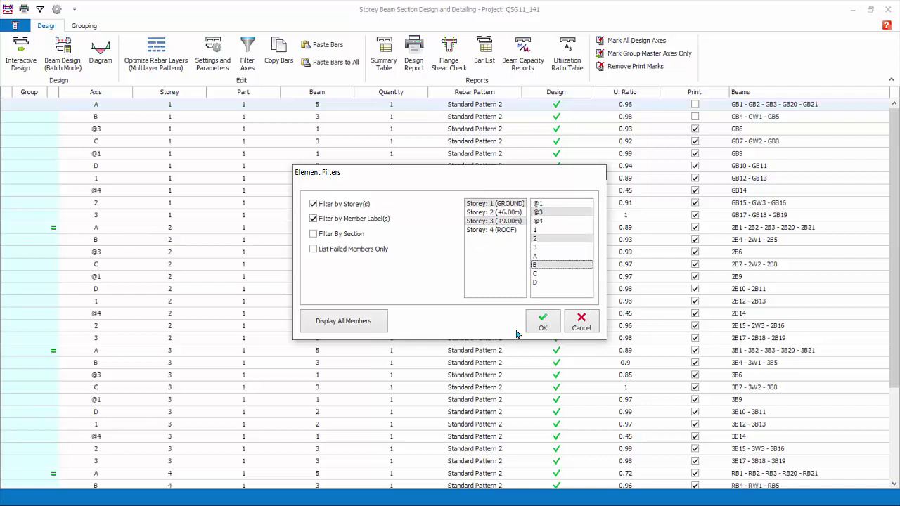
left_click(314, 251)
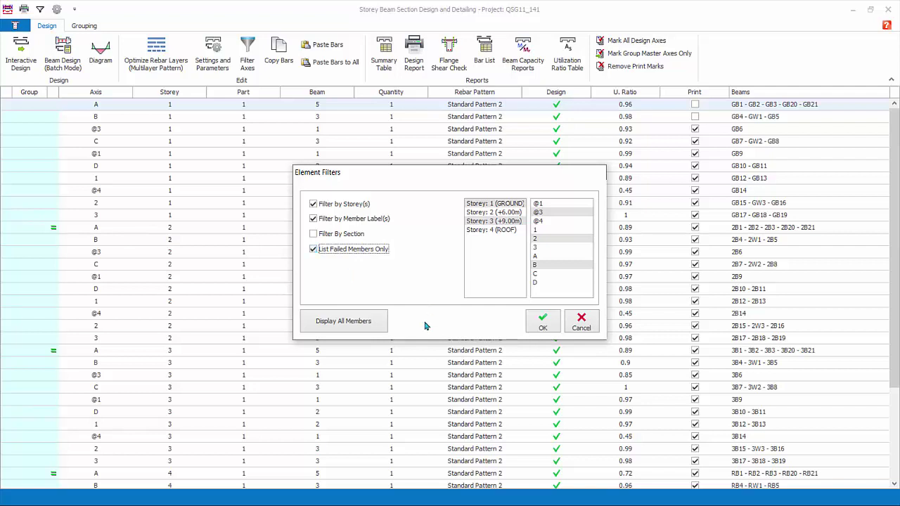
left_click(581, 325)
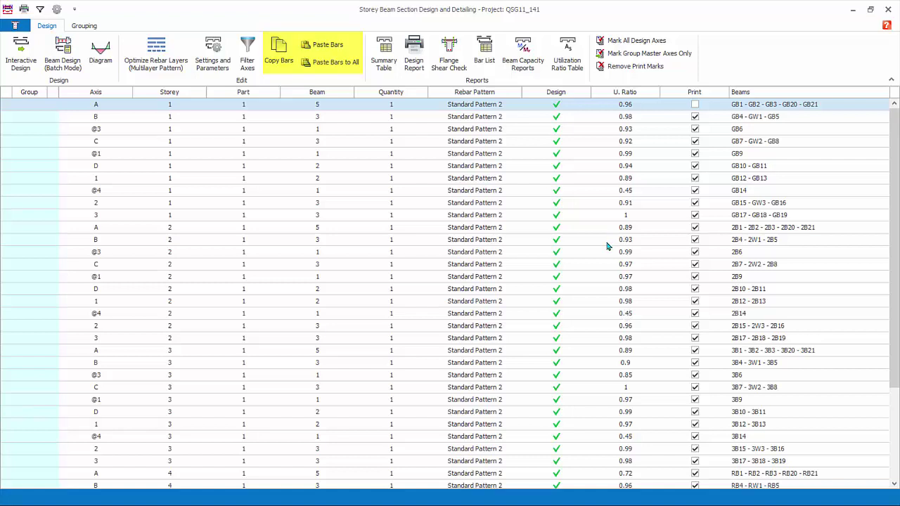
Paste the storey 1 axis B beam bars onto the axis C row, now failing at 1.04.
left_click(119, 118)
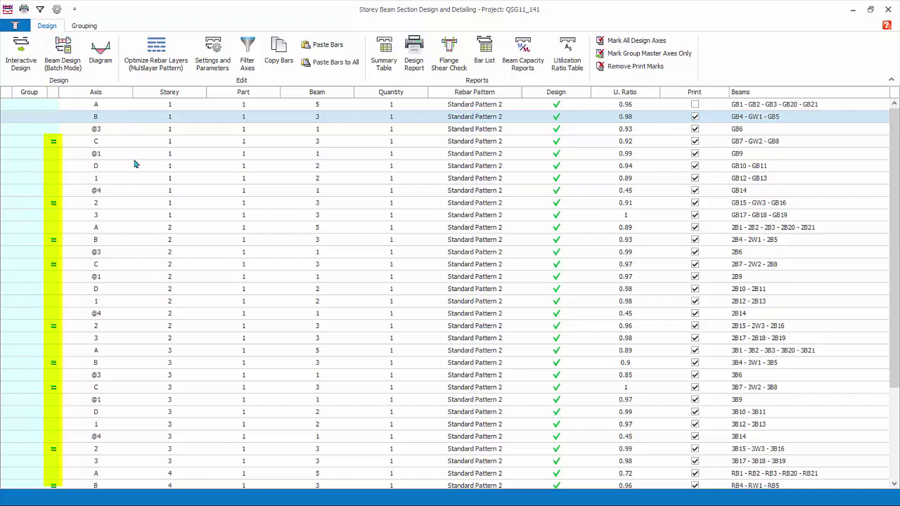
left_click(279, 62)
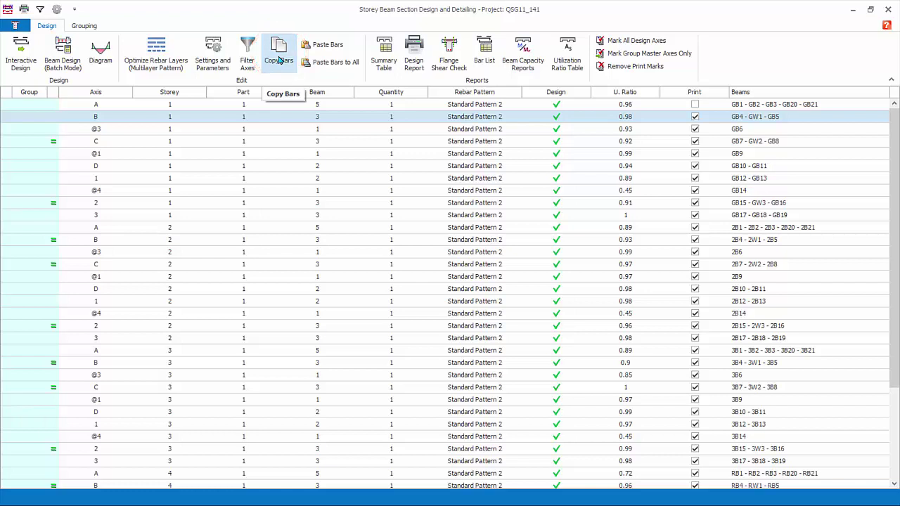
left_click(284, 143)
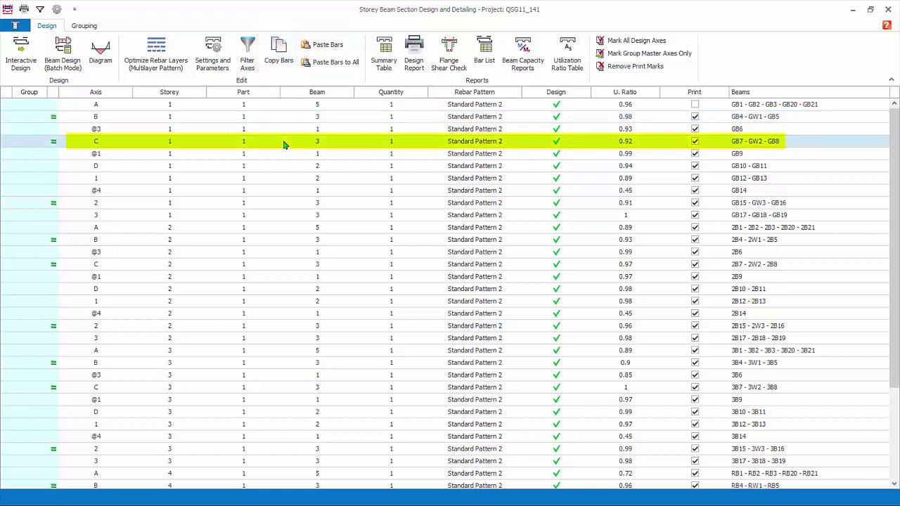
left_click(335, 46)
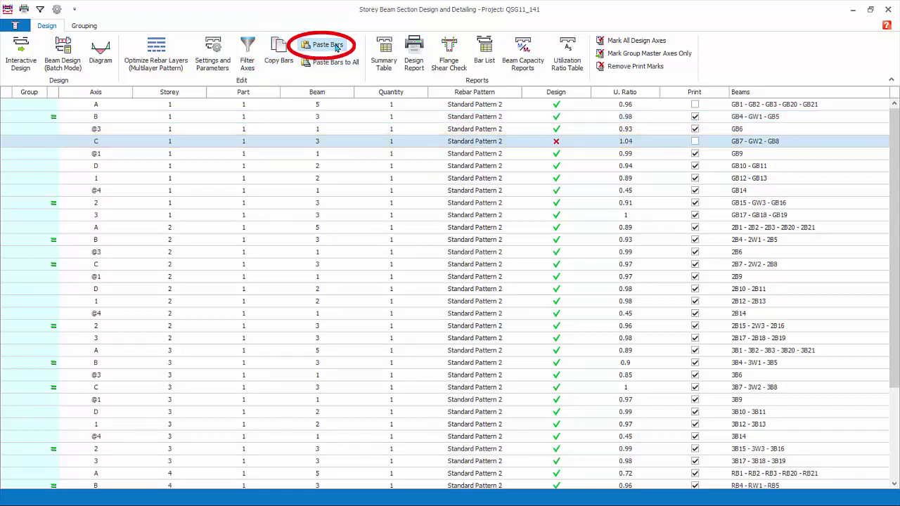